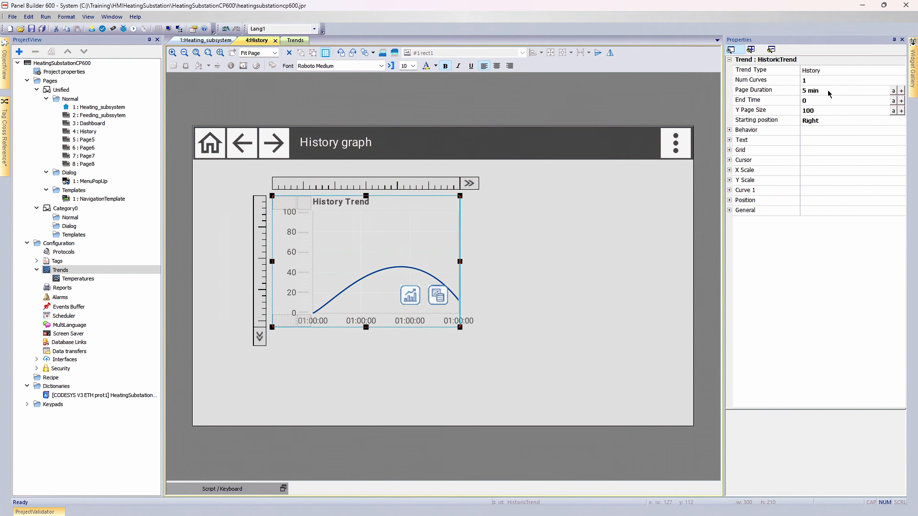
Step: Set the history trend's page duration to 10 min and its Y range to a minimum of 30 and a maximum of 80
click(828, 91)
click(814, 113)
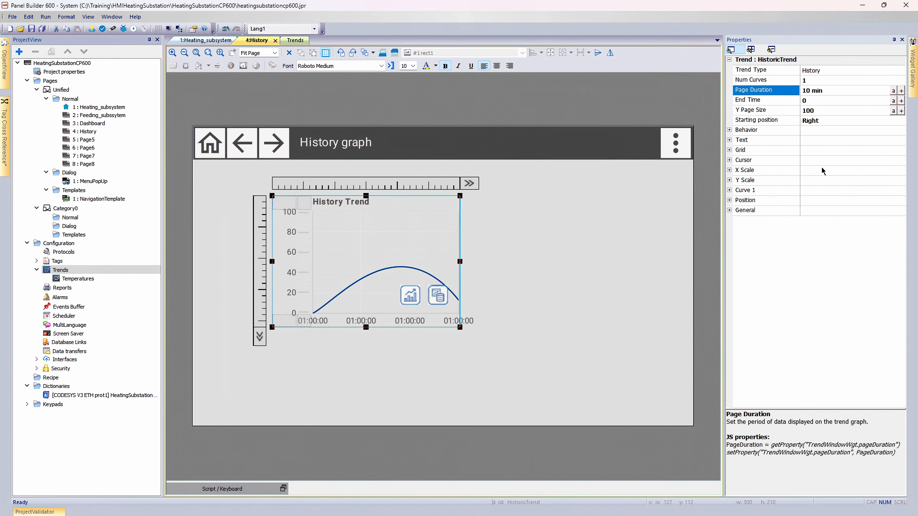
click(730, 131)
click(813, 139)
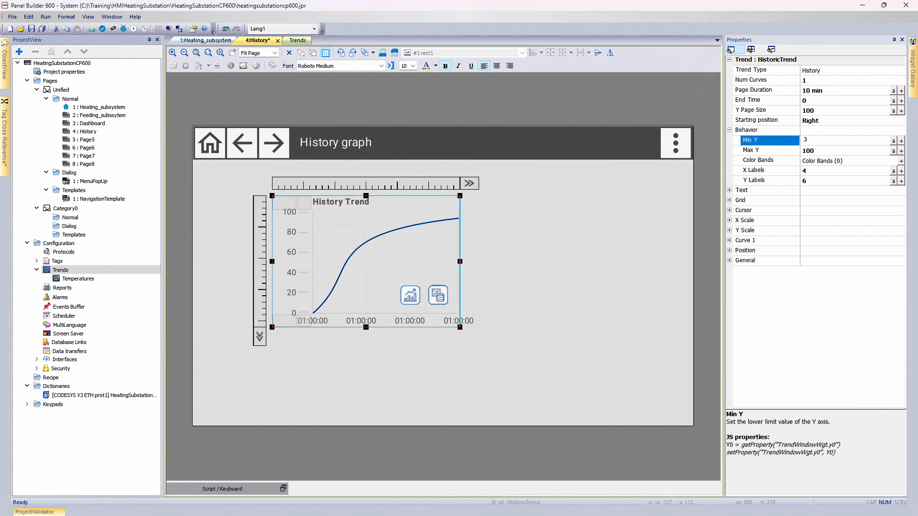
click(816, 150)
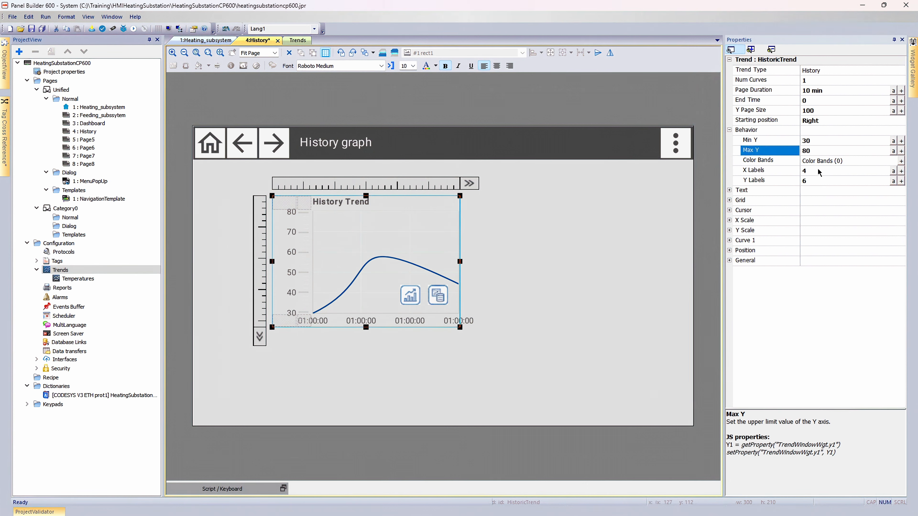
Step: Delete the title row containing "History Trend" from the trend widget's layout
double_click(336, 221)
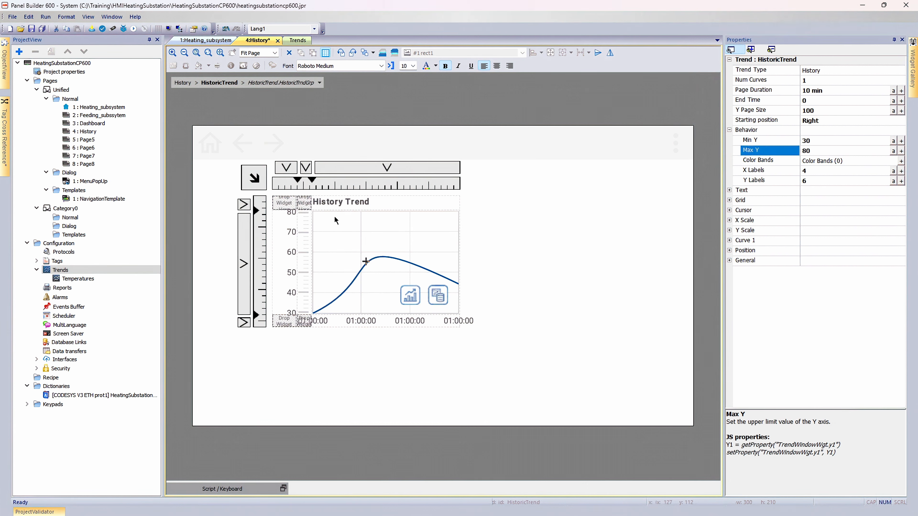
click(244, 206)
click(275, 233)
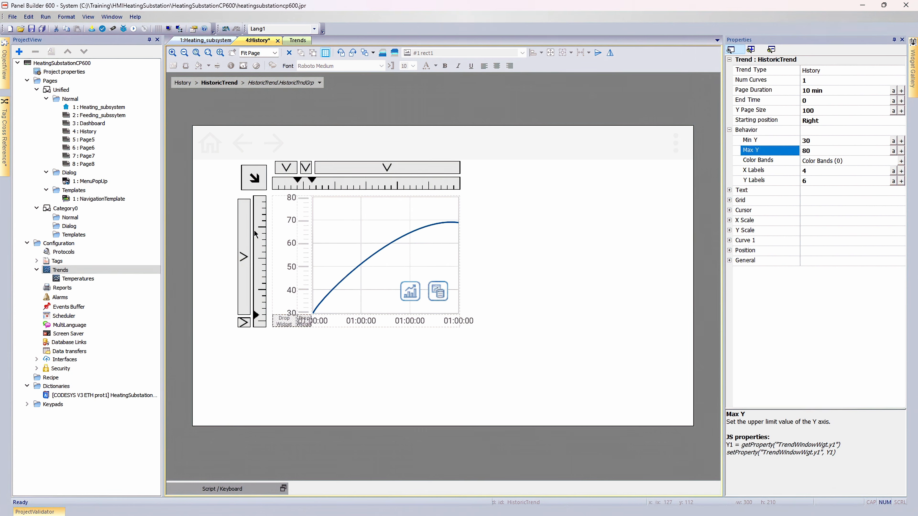
Step: Set the grid's frame stroke color, X color and Y color to grey-blue [140, 156, 171]
click(730, 190)
click(807, 220)
click(841, 233)
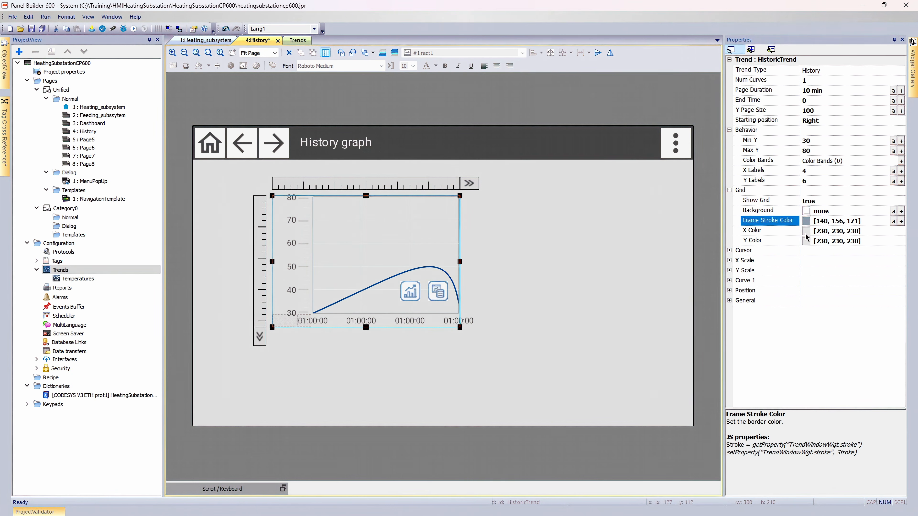
click(806, 234)
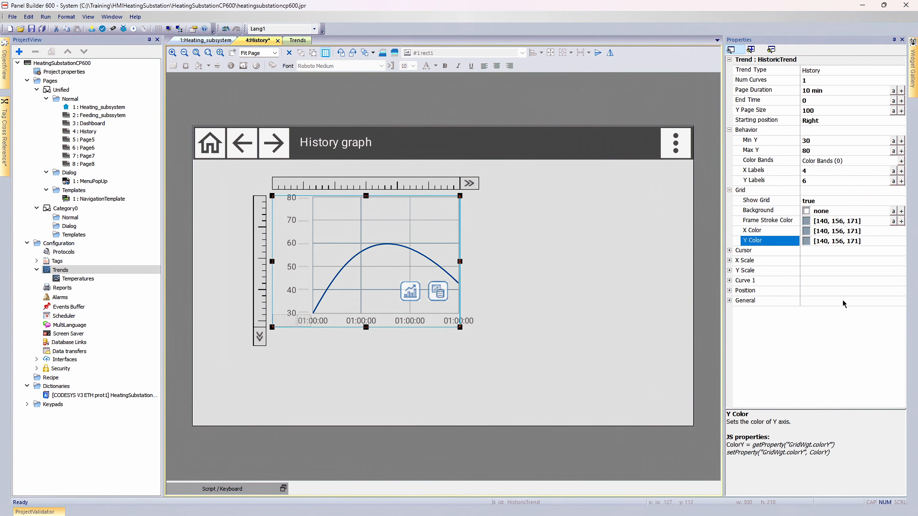
Step: Set the X scale's data format to hh:mm and font color to [140, 156, 171], and reduce its font size
click(729, 190)
click(730, 210)
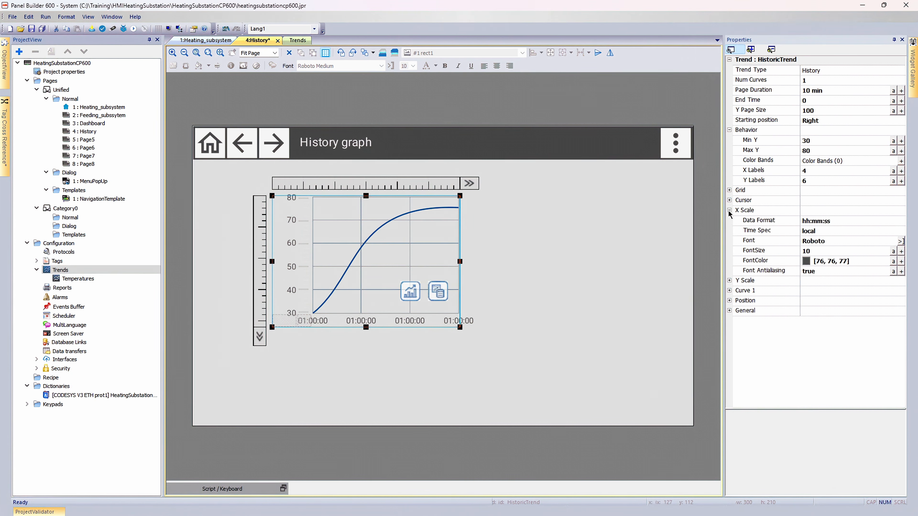
click(828, 225)
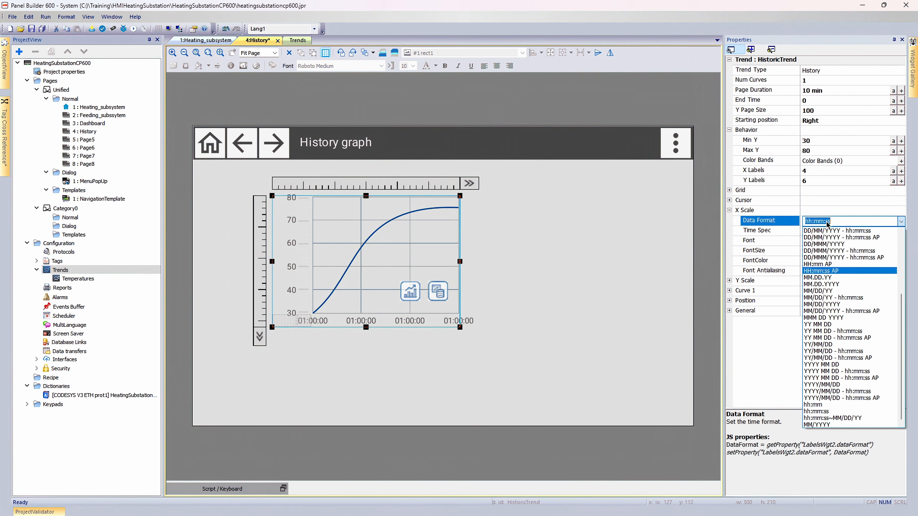
click(821, 405)
click(807, 261)
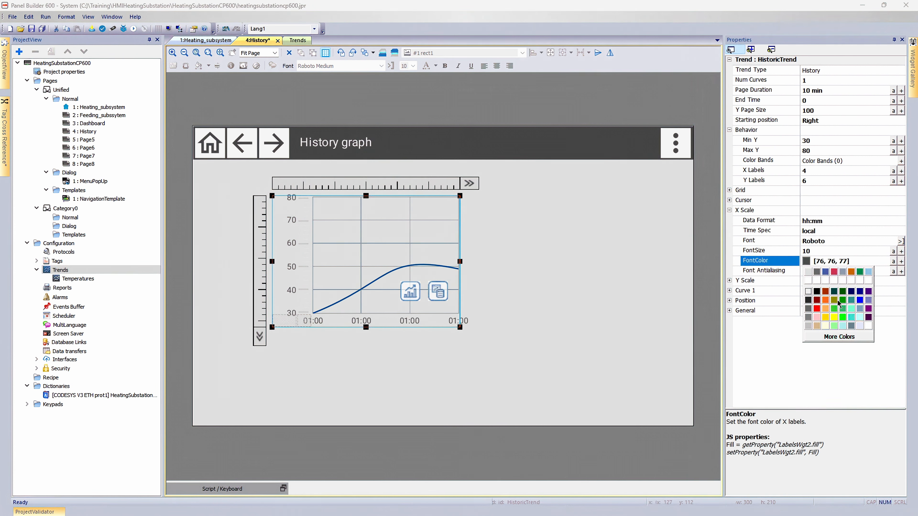
click(842, 272)
key(Up)
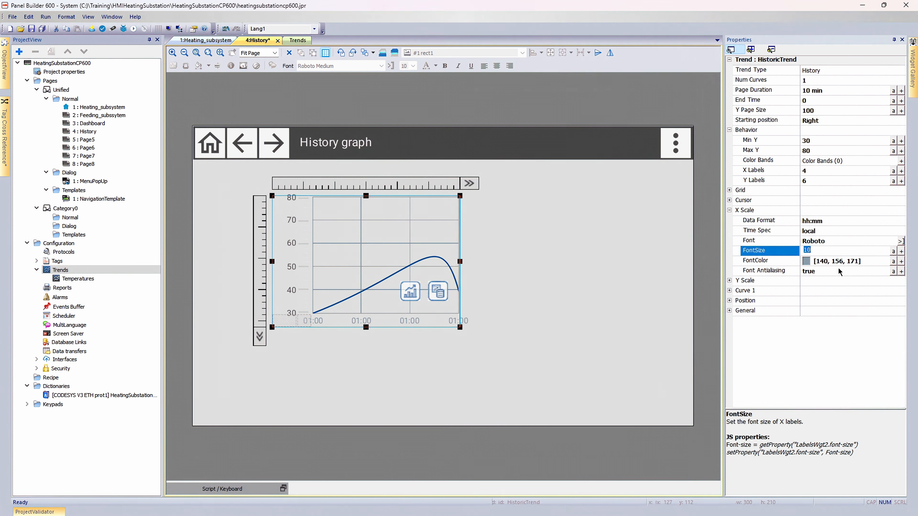
Step: Format the trend's Y scale labels with font size 8 and font color [140, 156, 171]
click(729, 210)
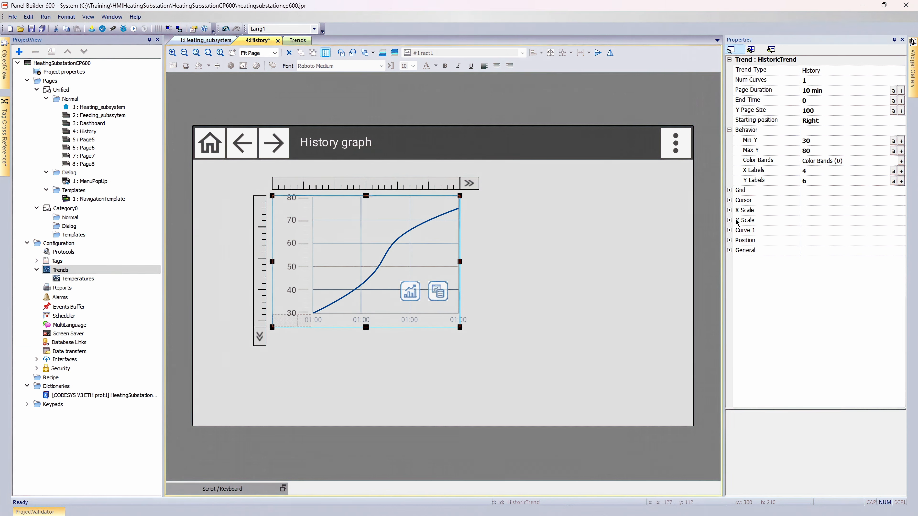
click(729, 220)
click(807, 281)
Step: Delete the column holding the Y axis tick marks from the trend widget's layout
double_click(304, 222)
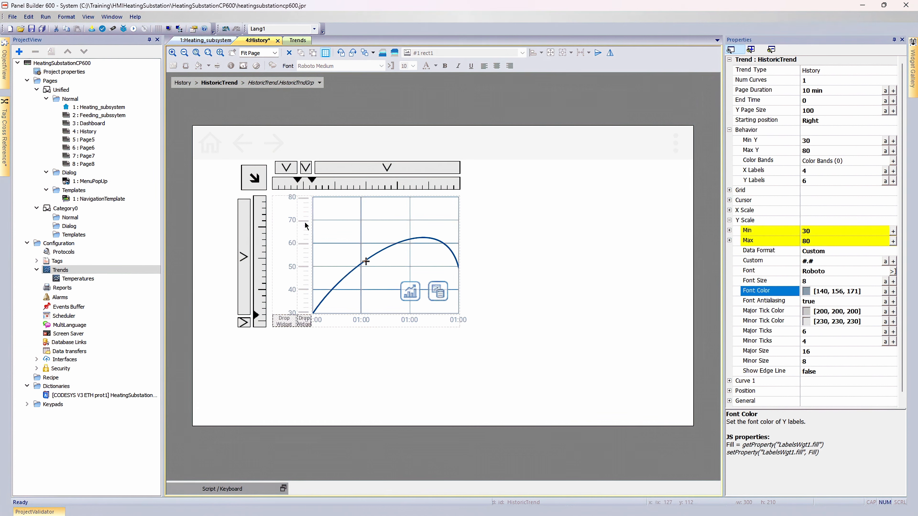
click(308, 167)
click(325, 192)
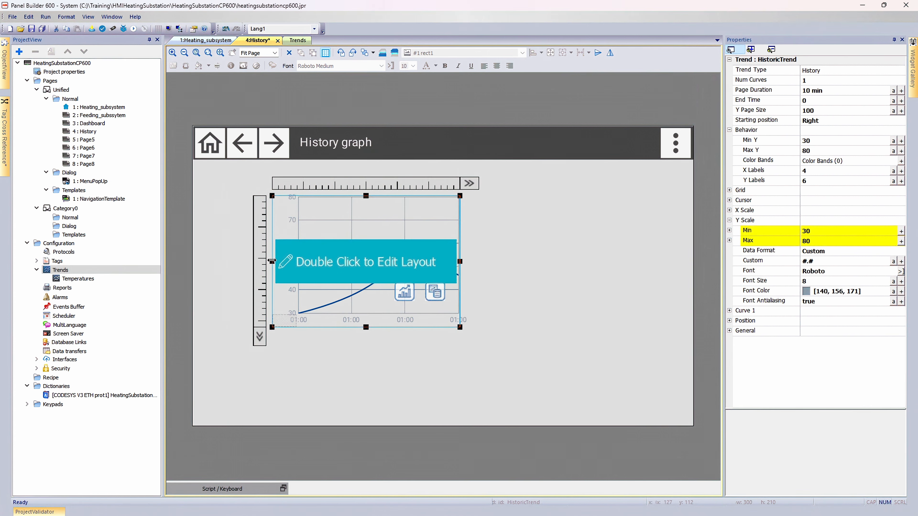
Step: Enlarge the trend widget to about 773 by 358 so it fills the page area below the header
drag(275, 261, 201, 254)
drag(460, 261, 683, 277)
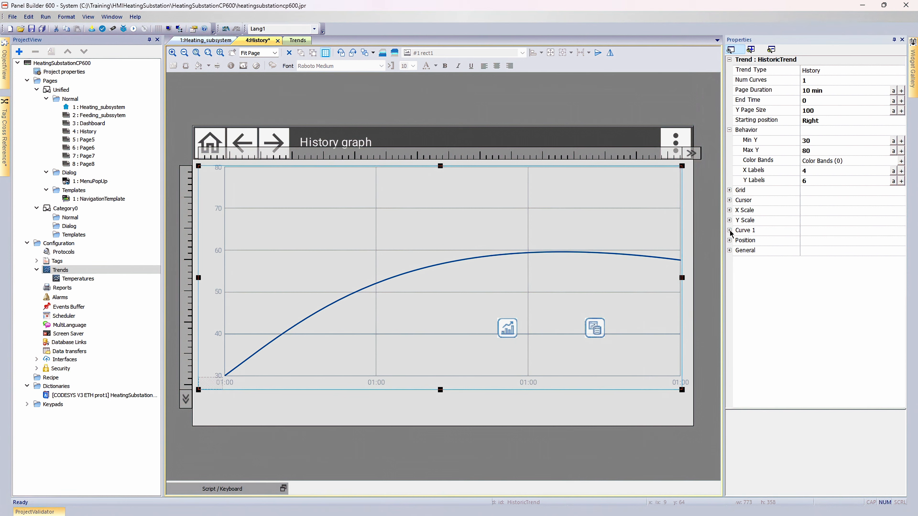
Step: Link Curve 1 Trend to the SupplTemp curve of the Temperatures trend as a read-only widget source
click(729, 230)
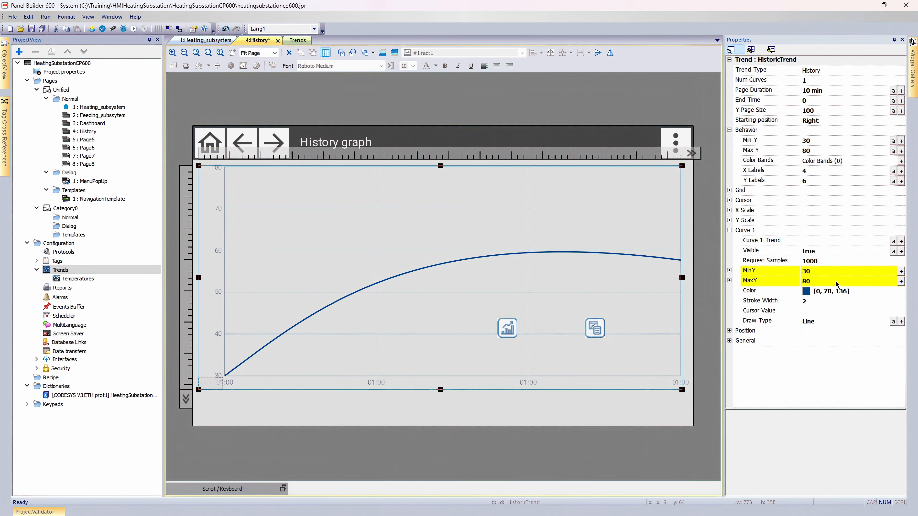
click(902, 241)
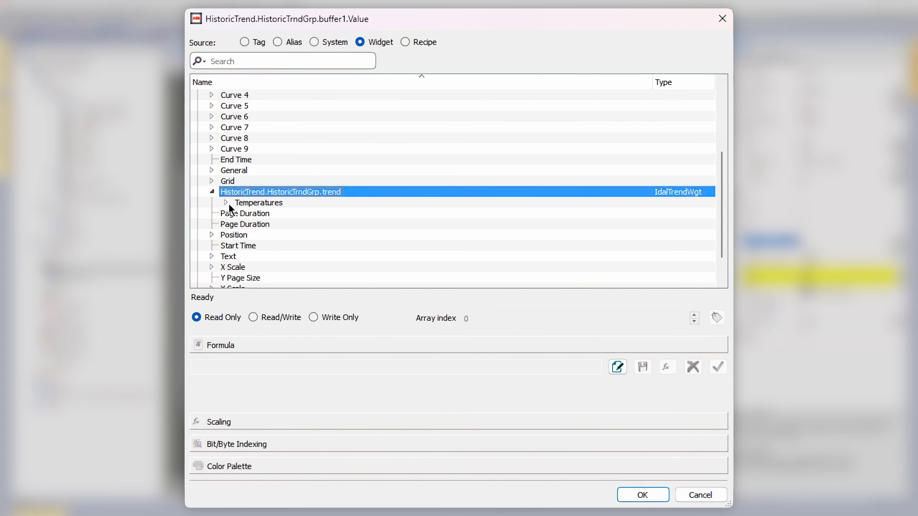
click(226, 203)
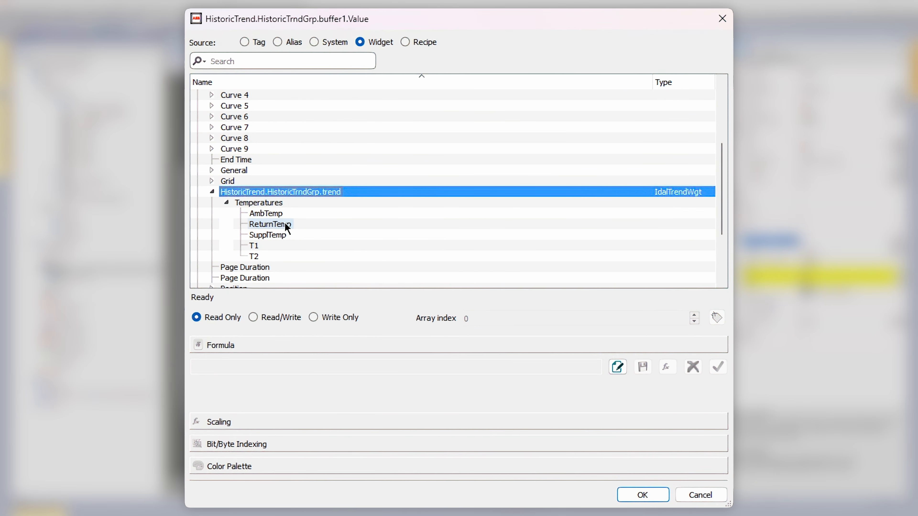
click(288, 236)
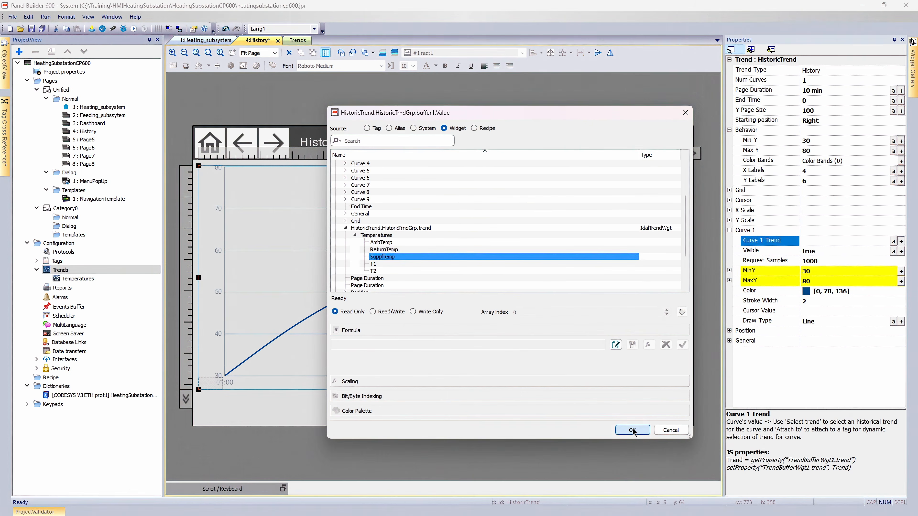
click(643, 495)
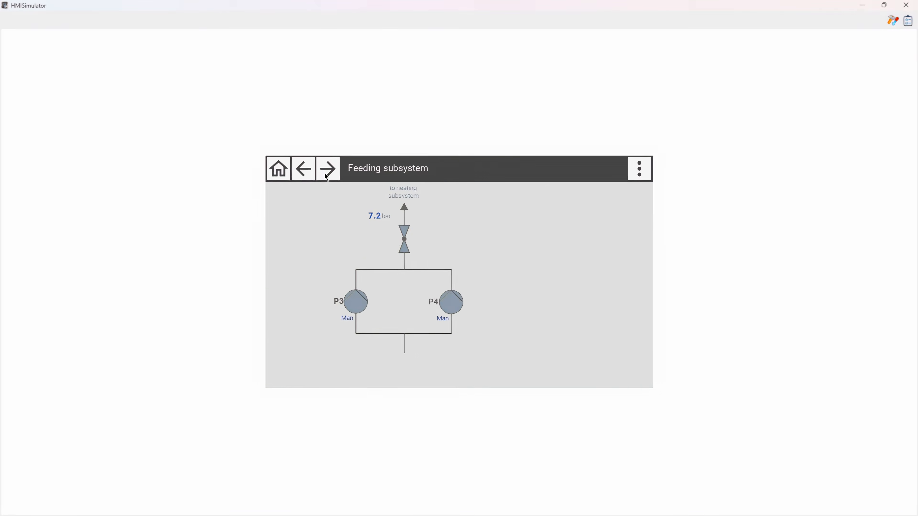
Step: In HMISimulator, go through the Feeding subsystem, Dashboard and History graph pages to check the running project
click(325, 172)
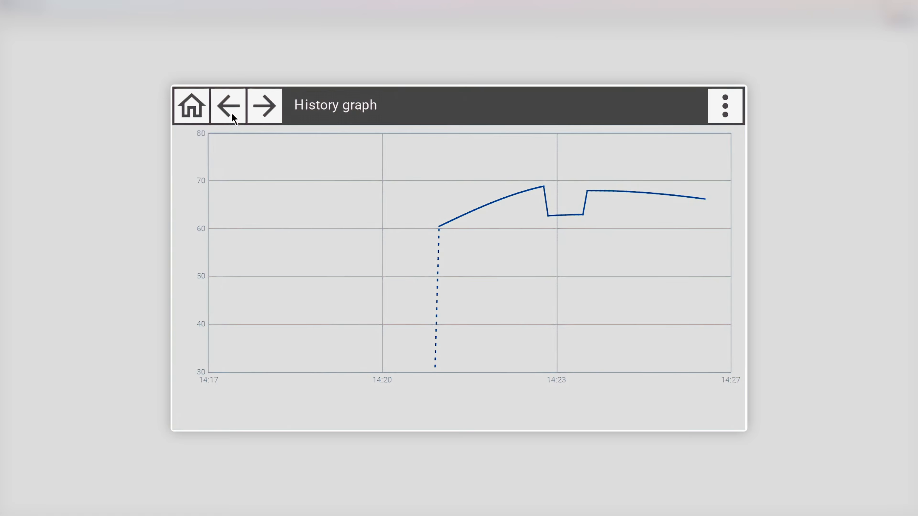
click(232, 115)
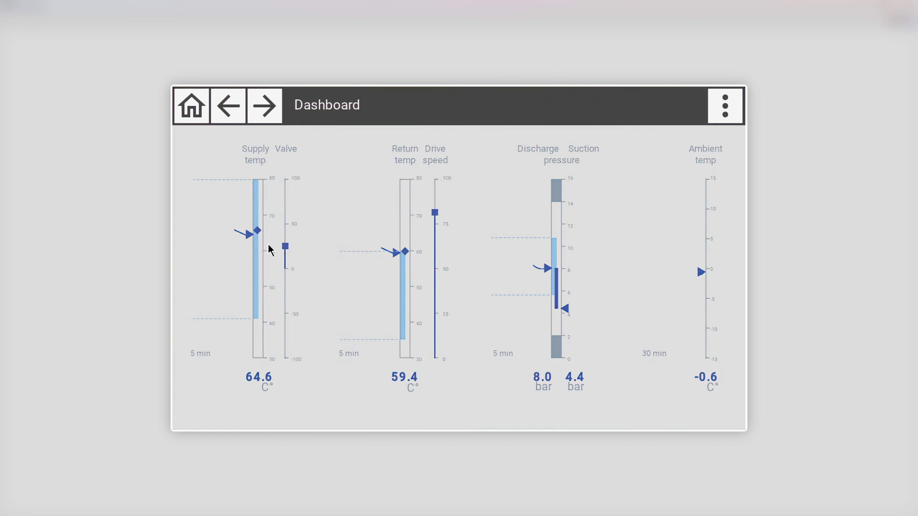
click(235, 108)
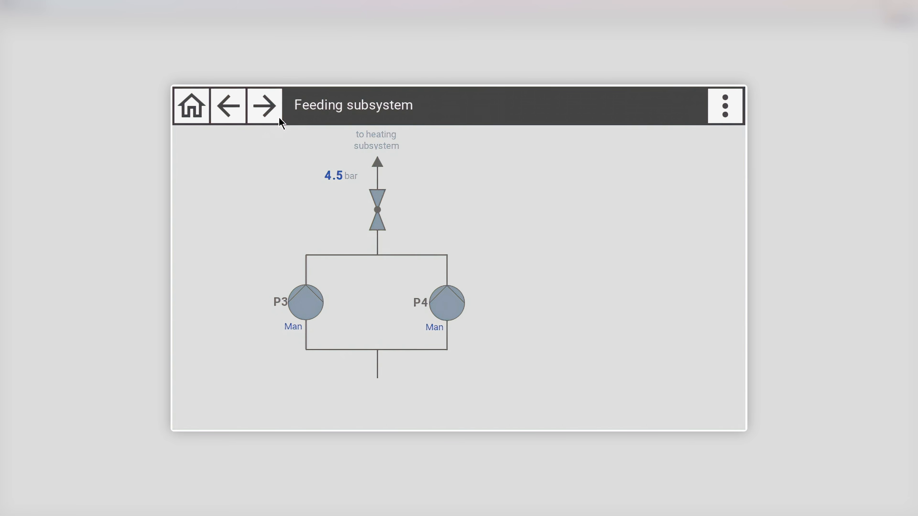
click(274, 108)
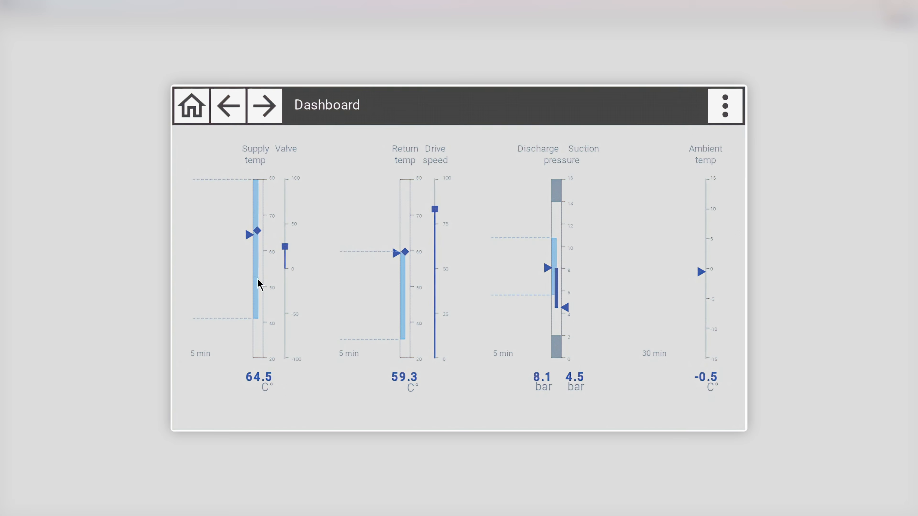
click(263, 112)
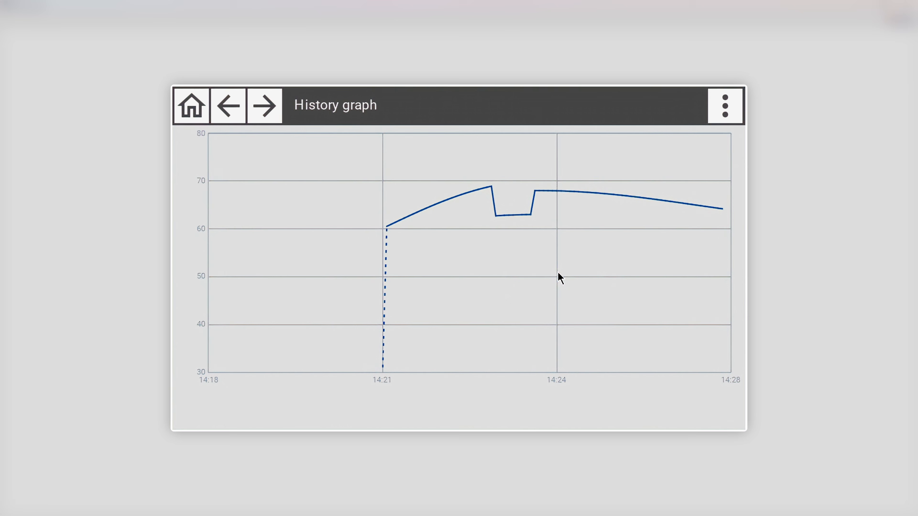
Step: Pan the simulated history graph back and forth along its time axis to test scrolling
drag(558, 272, 482, 268)
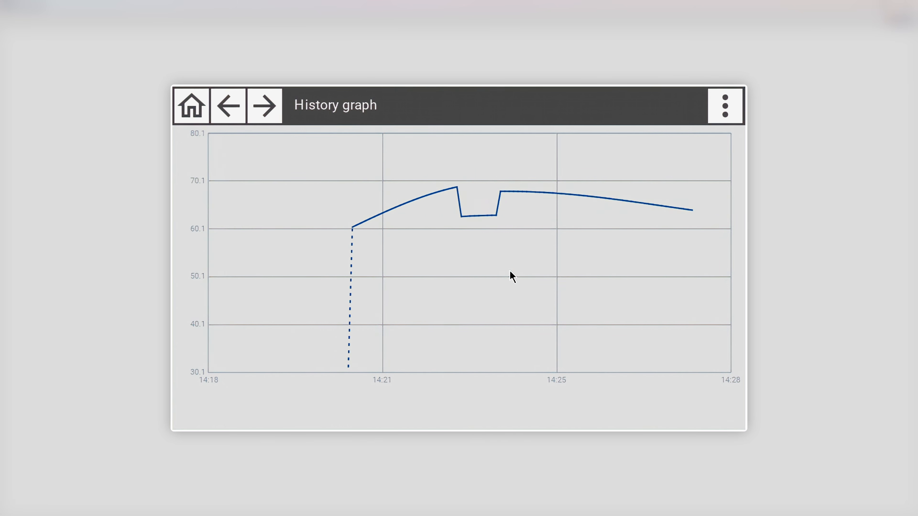
drag(559, 277, 549, 275)
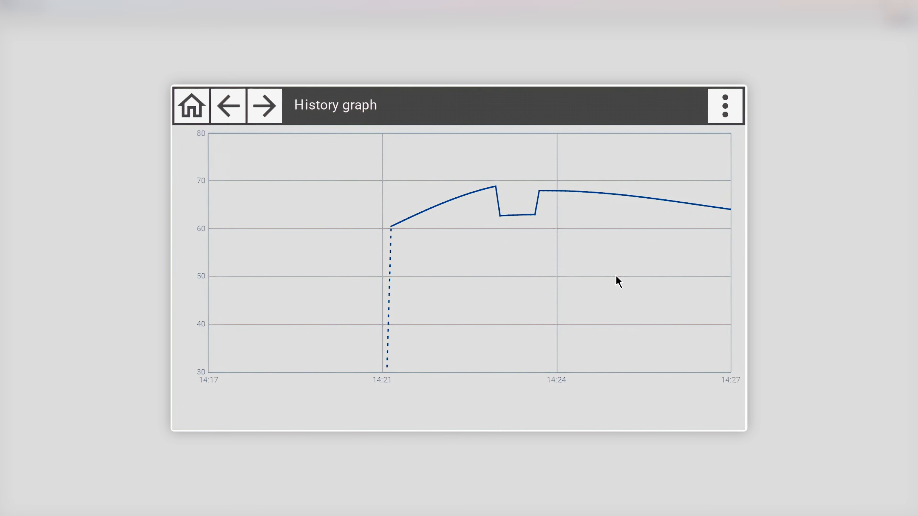
mouse_move(545, 284)
mouse_down()
mouse_move(510, 284)
mouse_move(564, 283)
mouse_move(498, 283)
mouse_move(562, 283)
mouse_up()
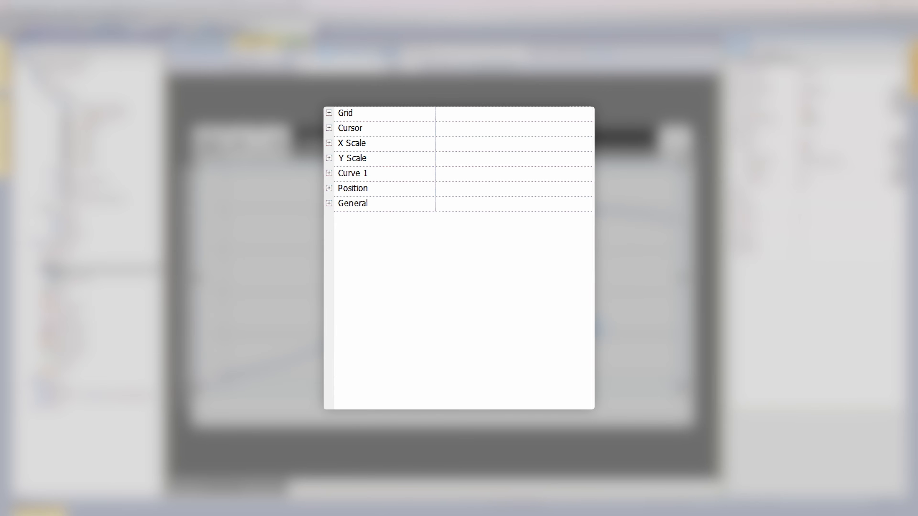
Step: Back in Panel Builder 600, remove the data links from the Y scale's Min and Max properties
click(329, 158)
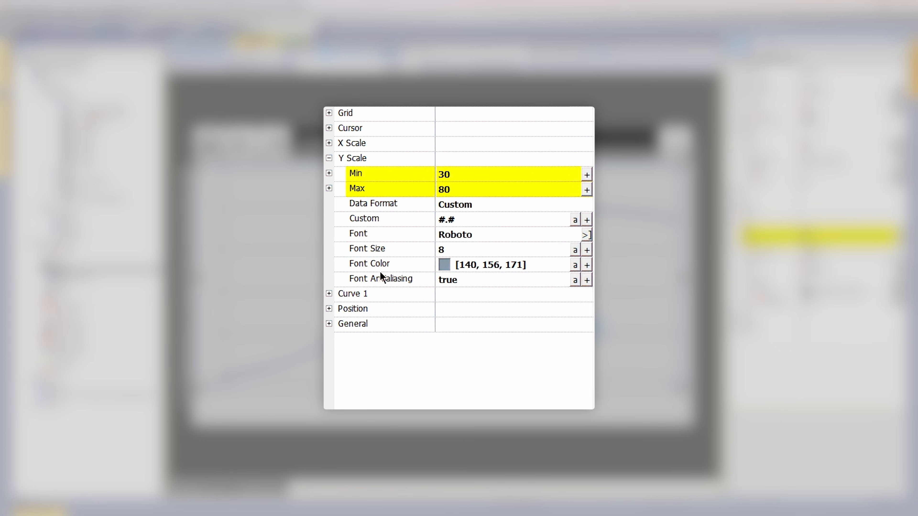
click(329, 174)
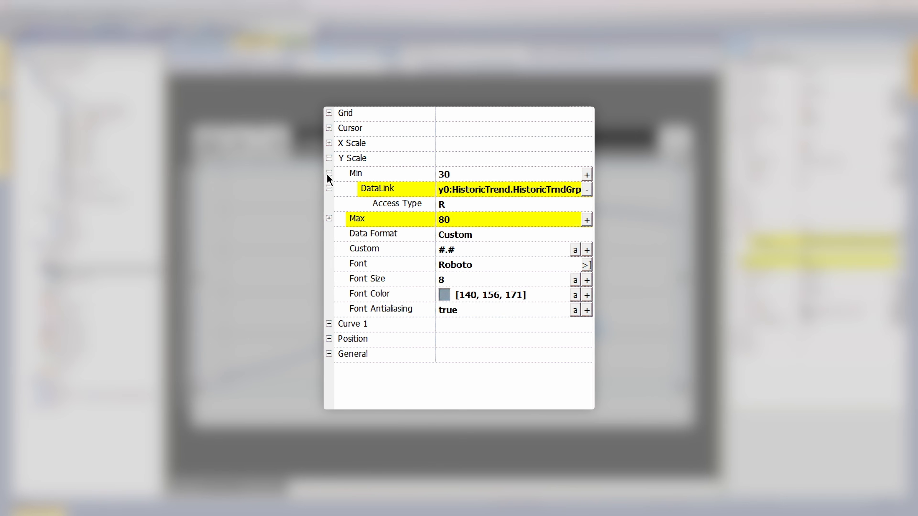
click(329, 218)
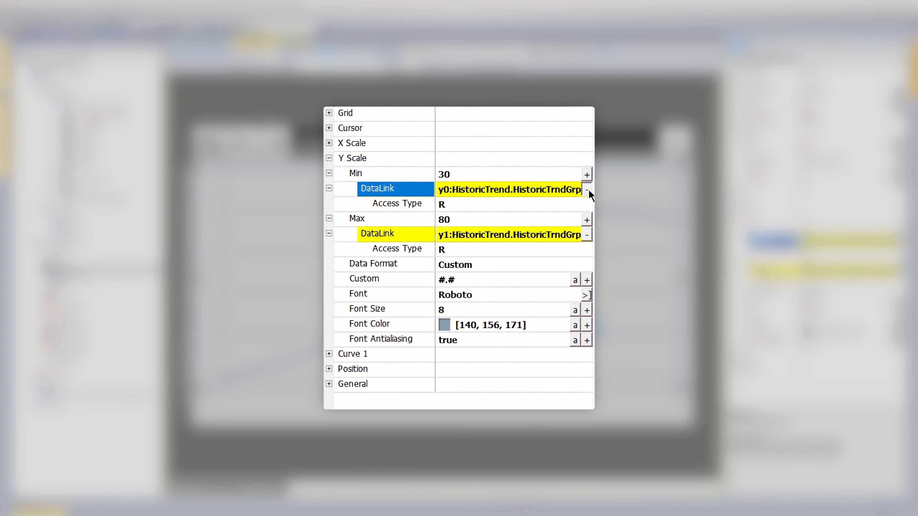
click(587, 190)
click(587, 204)
Step: Remove the data links from Curve 1's MinY and MaxY properties
double_click(380, 293)
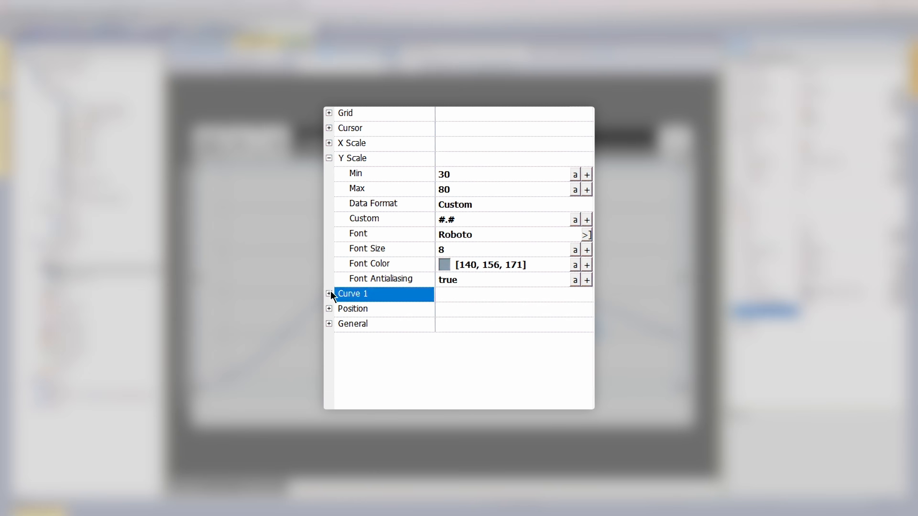
click(575, 329)
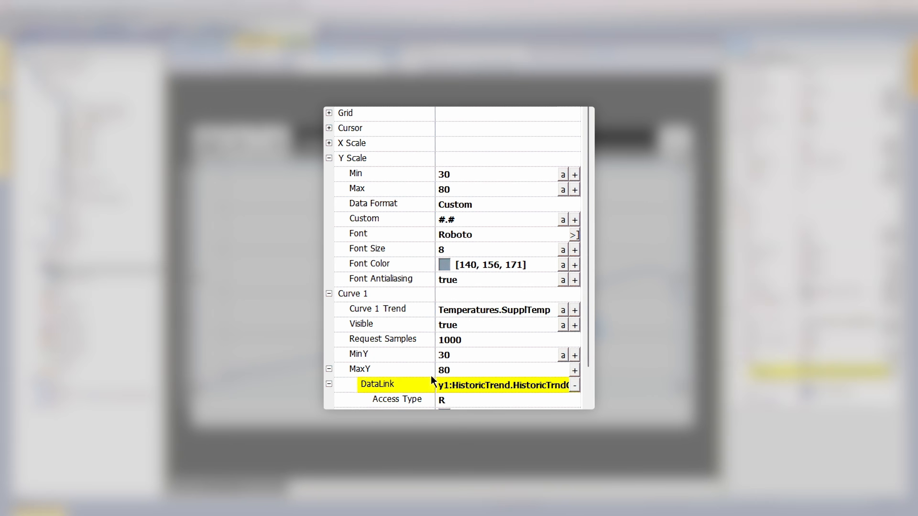
click(575, 355)
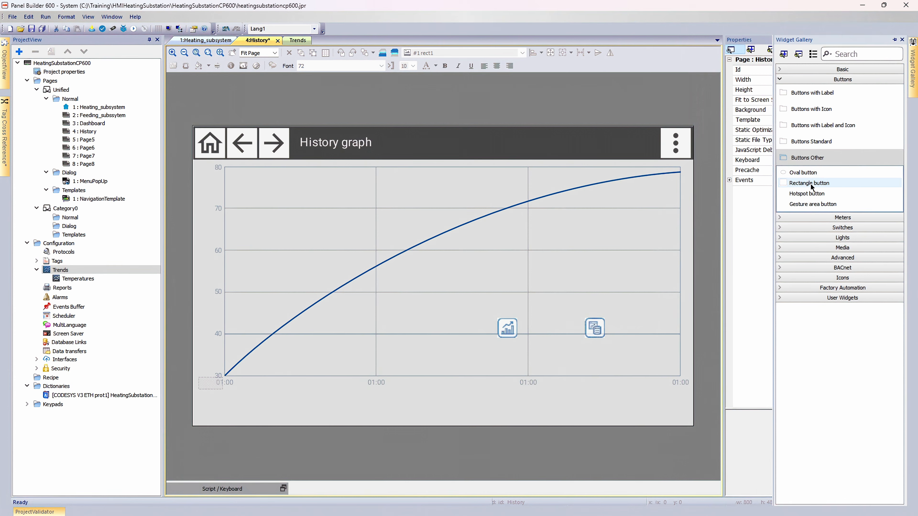
Step: Add a rectangle button below the graph and assign the ZoomInTrend action on HistoricTrend.HistoricTrndGrp.wnd to its mouse-click event
drag(810, 182, 560, 415)
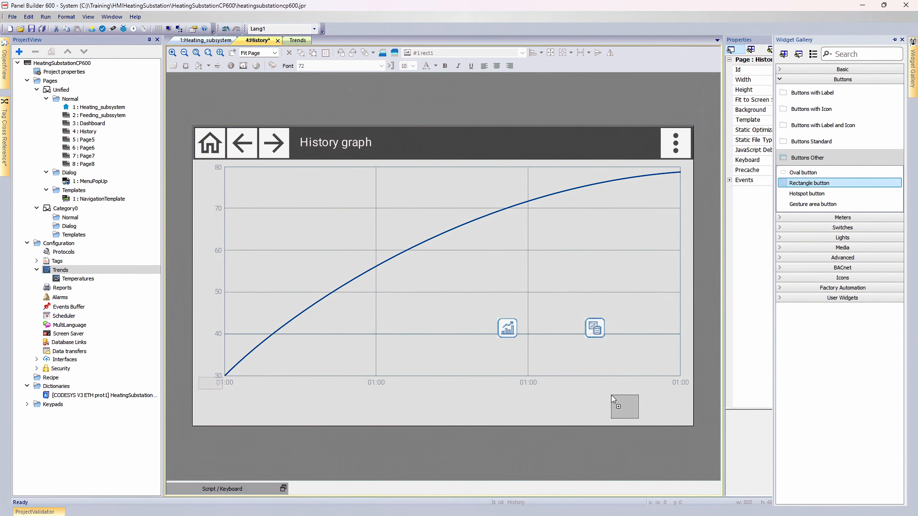
drag(614, 399, 614, 399)
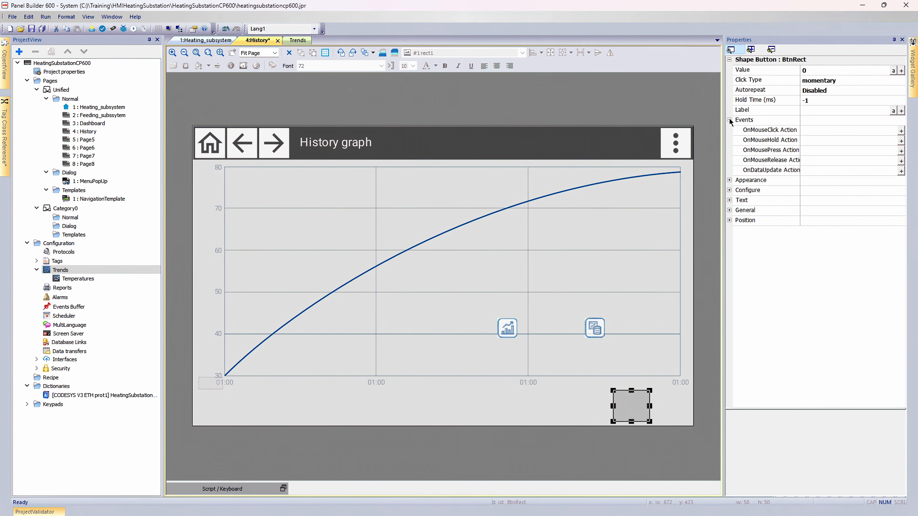
click(901, 132)
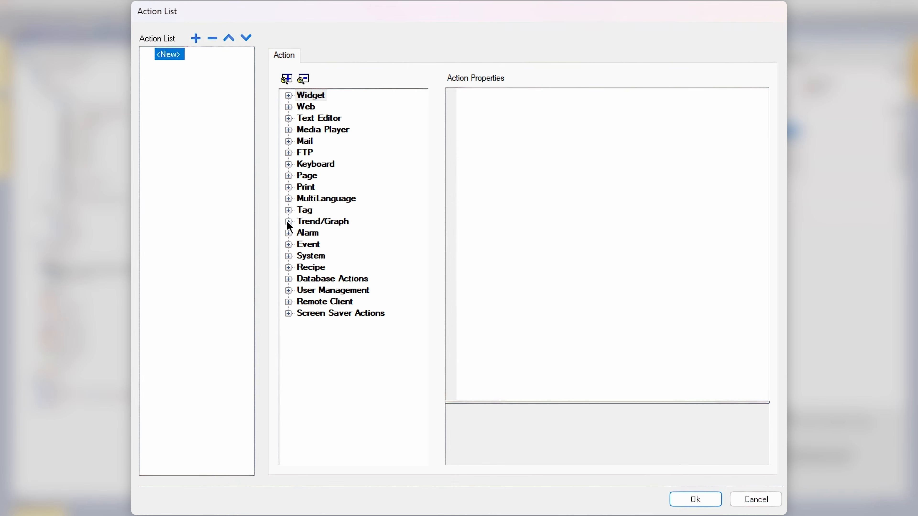
click(288, 223)
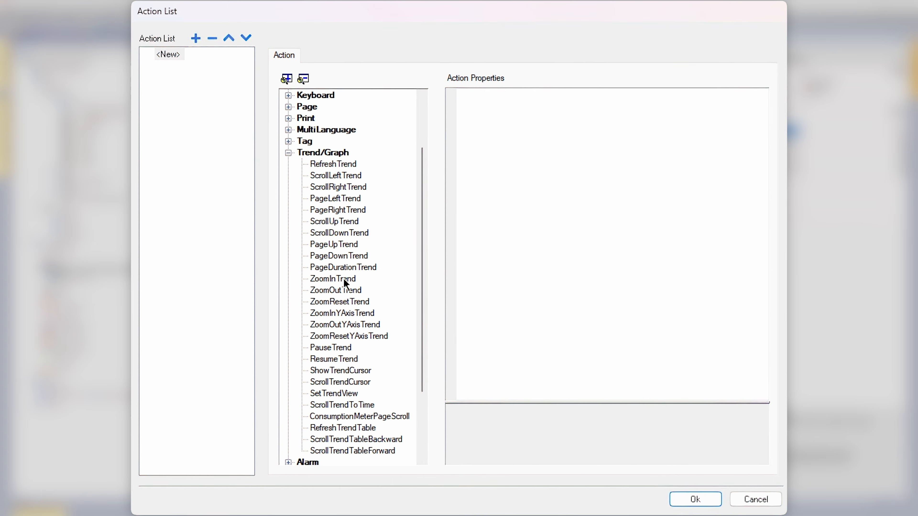
click(344, 280)
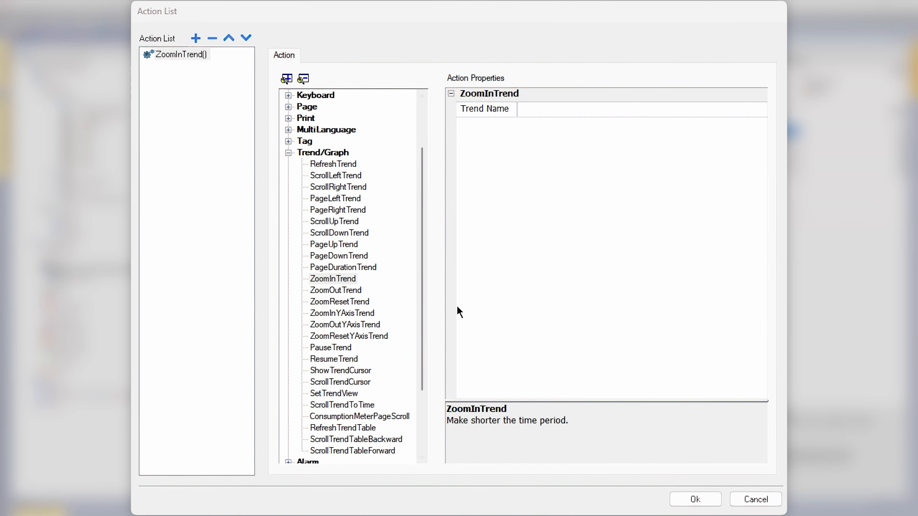
click(581, 109)
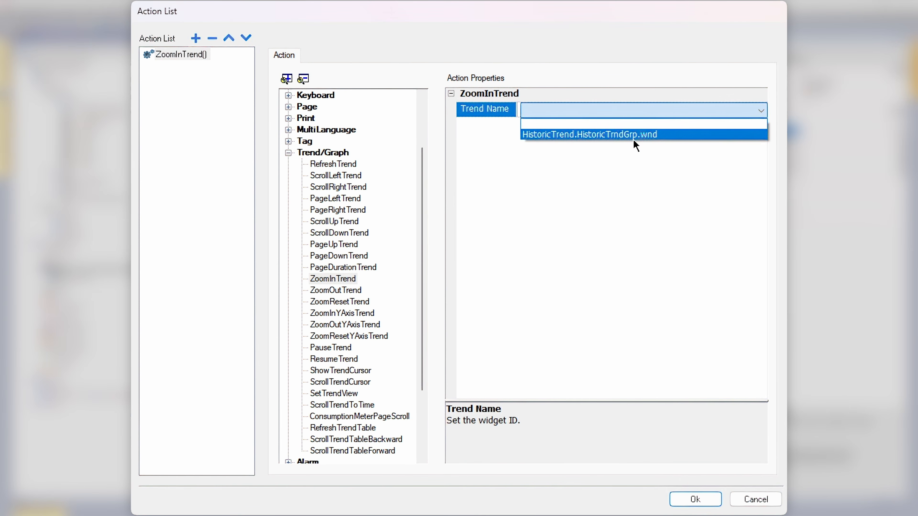
click(729, 251)
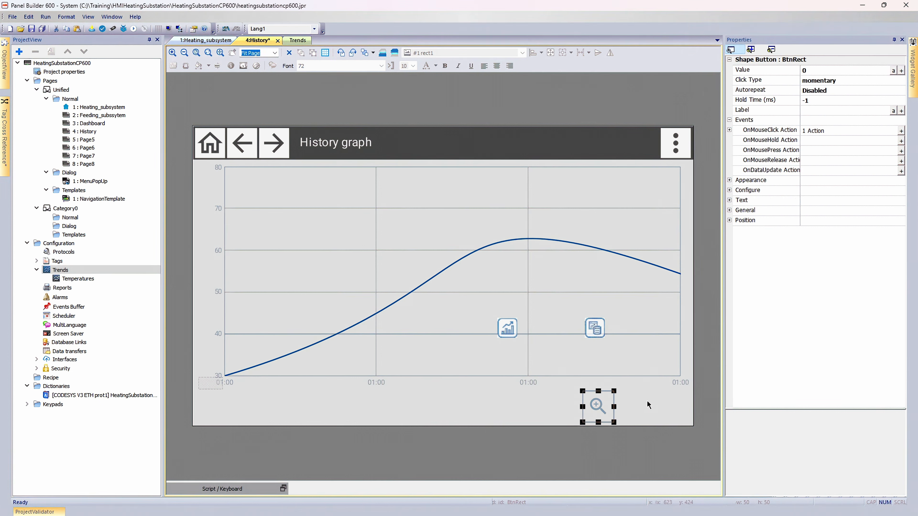
Step: Examine the mouse-click actions assigned to the zoom buttons below the graph
click(639, 412)
click(590, 409)
click(729, 131)
click(729, 131)
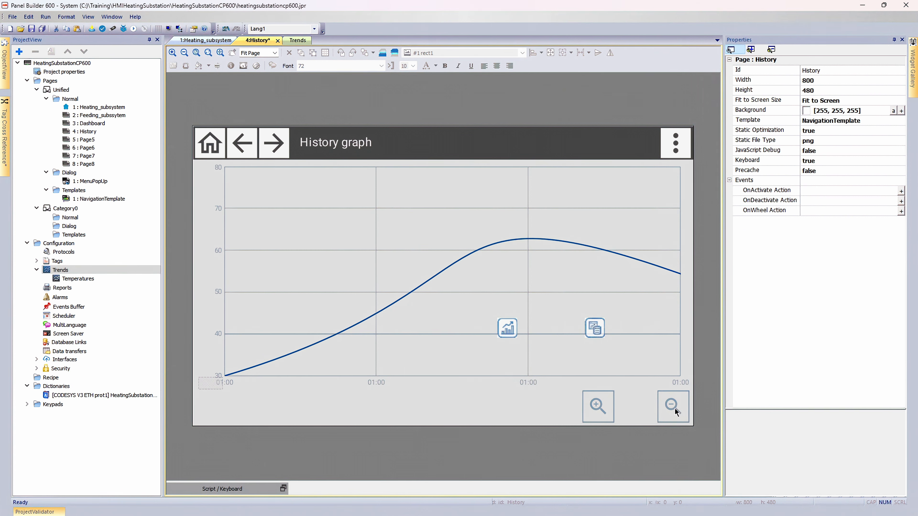
click(730, 130)
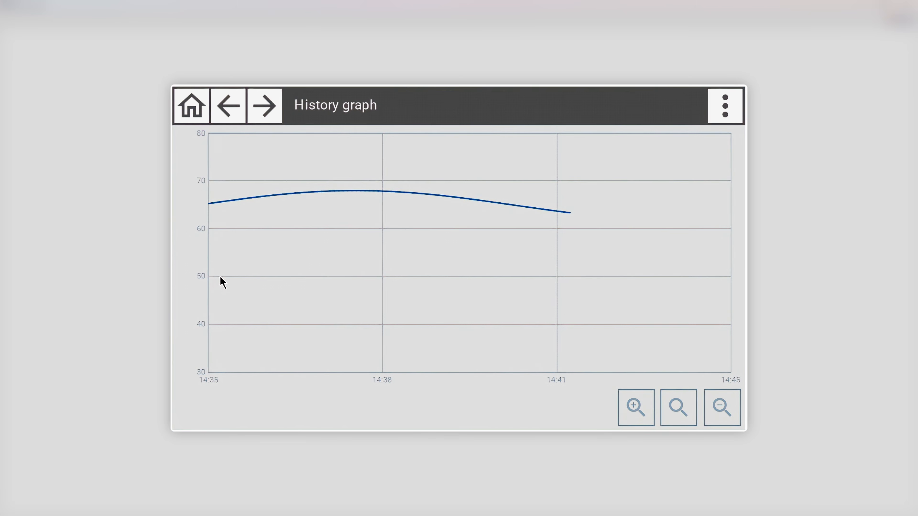
Step: In the simulator, pan the history graph along its time axis
drag(305, 258, 388, 177)
drag(388, 229, 386, 170)
drag(385, 229, 385, 228)
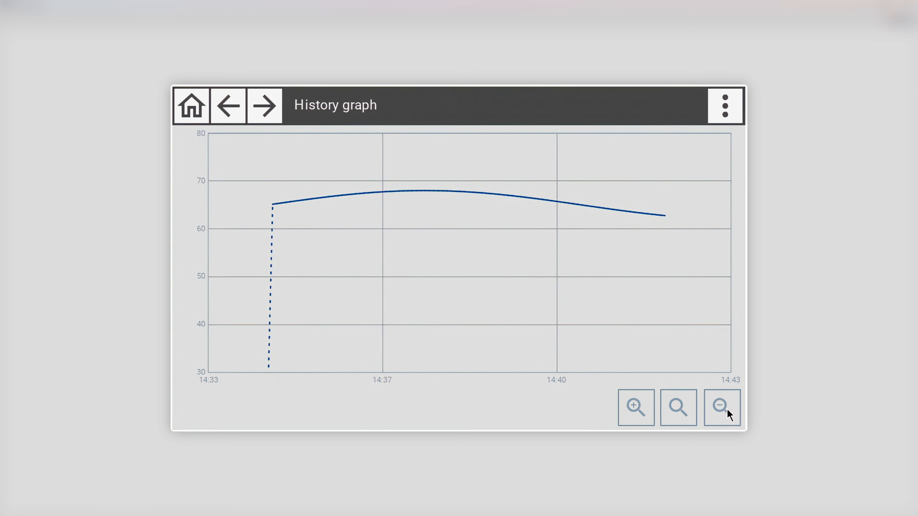
Step: Test the zoom-out button by widening the graph's time span, and pan the curve toward earlier positions on the axis
click(726, 408)
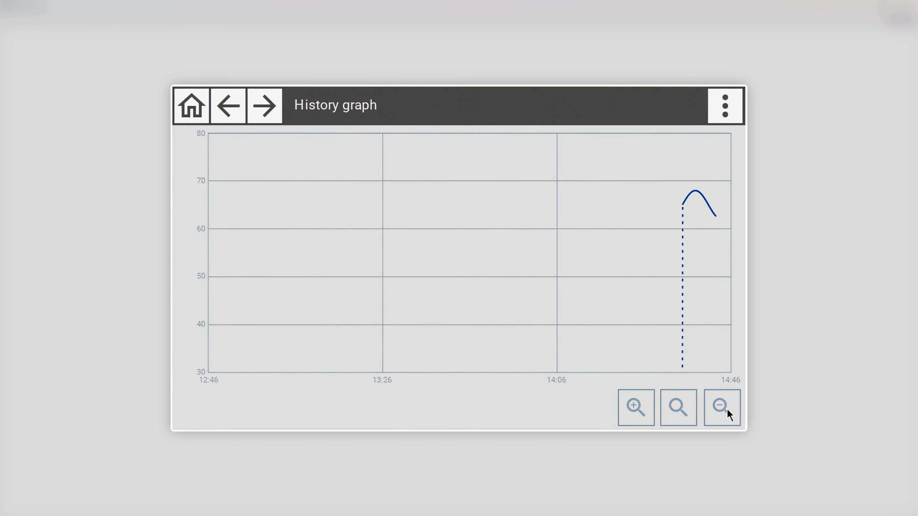
click(727, 409)
drag(711, 262, 592, 254)
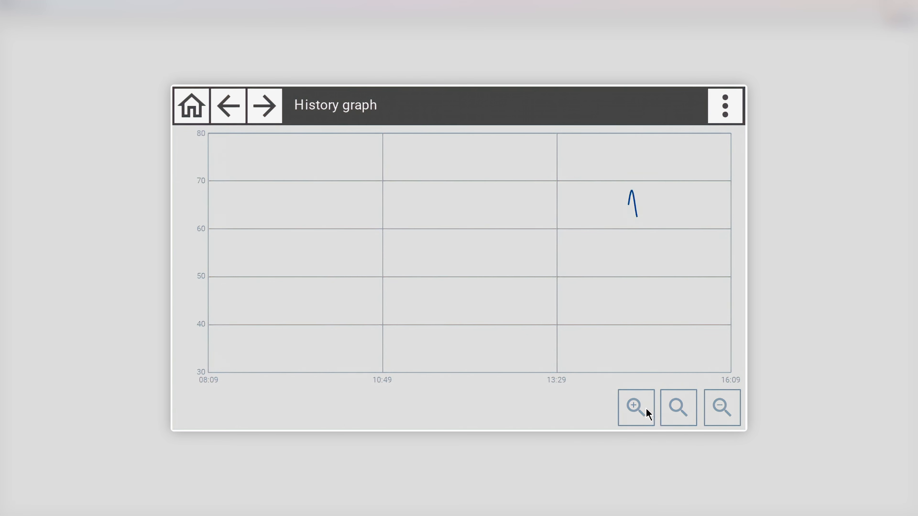
Step: Test the zoom-in button by repeatedly shortening the graph's time span, and reset the zoom
click(633, 404)
click(631, 404)
click(631, 404)
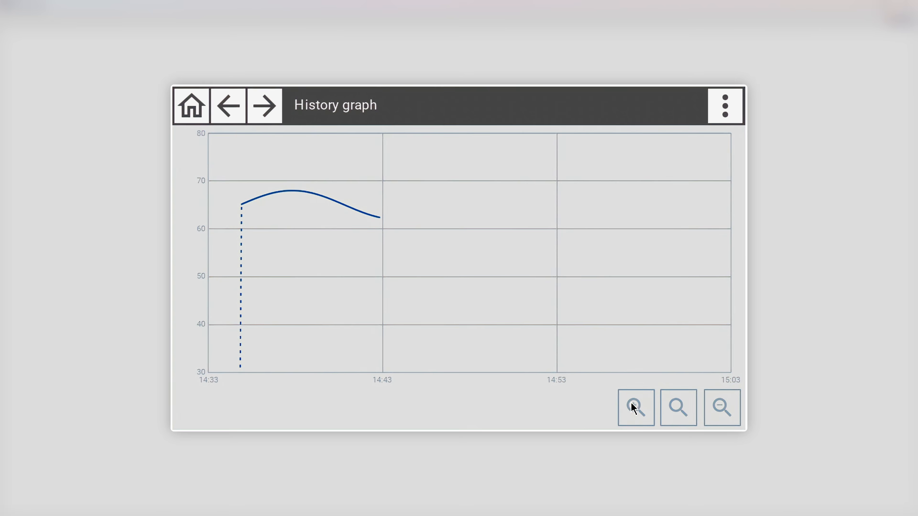
click(631, 402)
click(631, 402)
click(630, 402)
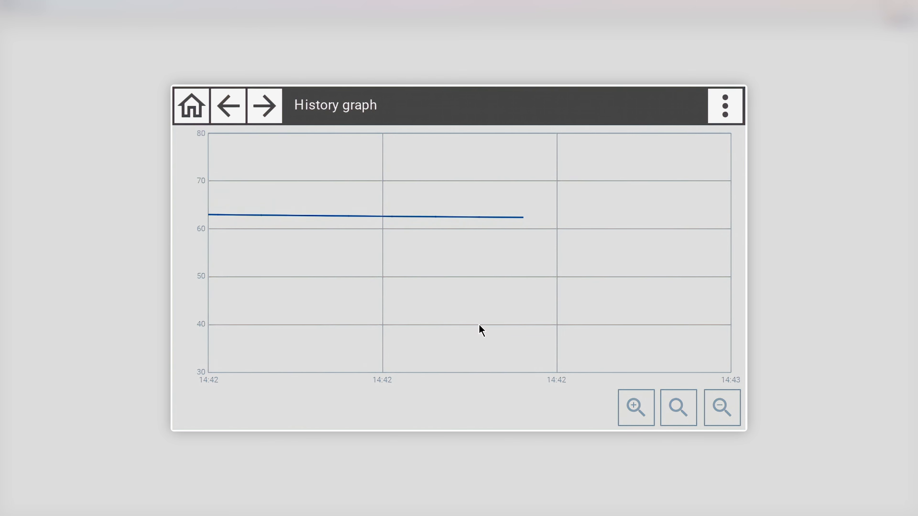
click(679, 407)
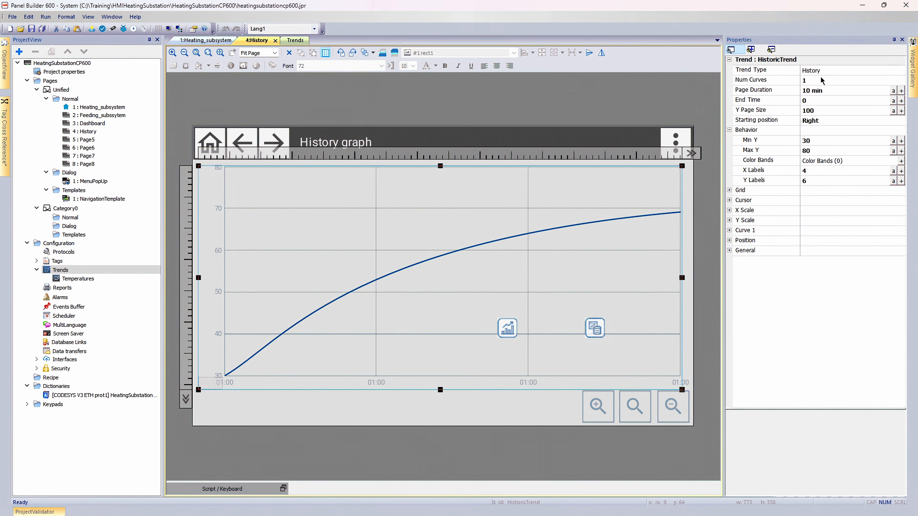
Step: Back in Panel Builder 600, set the history trend's number of curves to 4
click(820, 81)
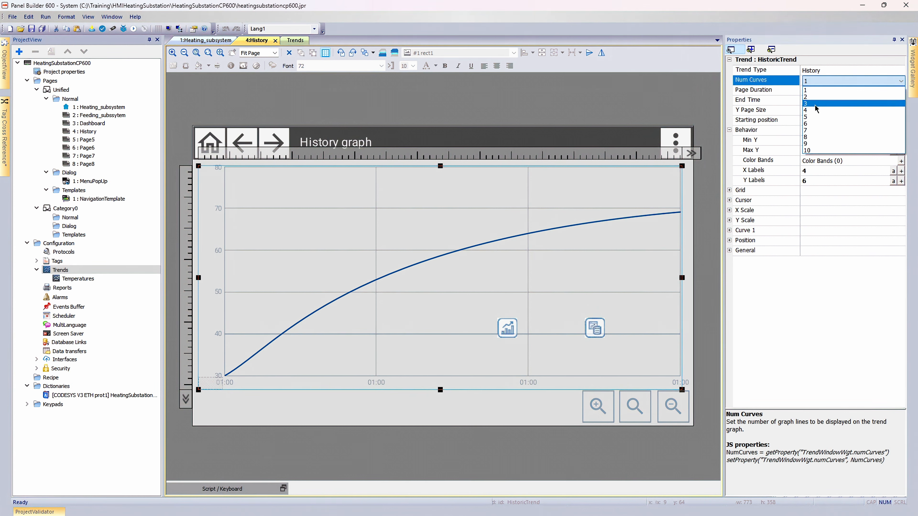
click(813, 111)
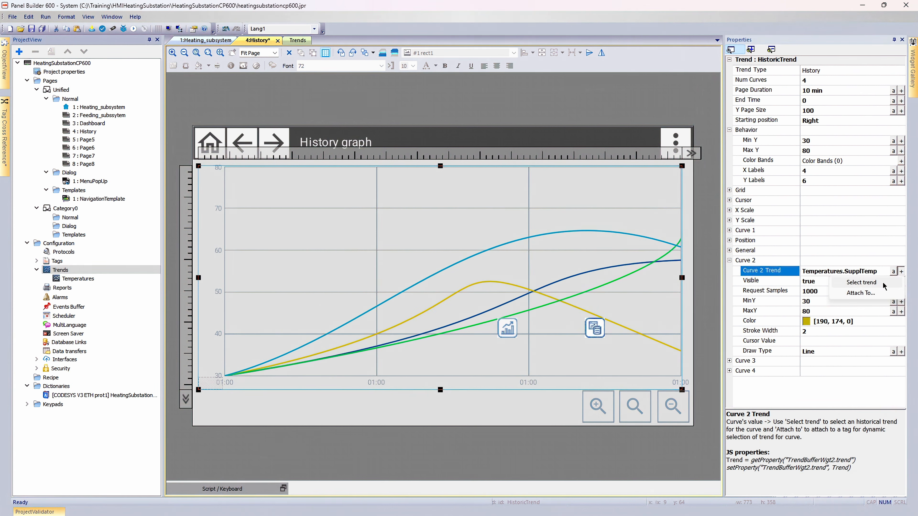
Step: Assign the Temperatures.ReturnTemp trend to Curve 2 and color the curve dark green
click(882, 283)
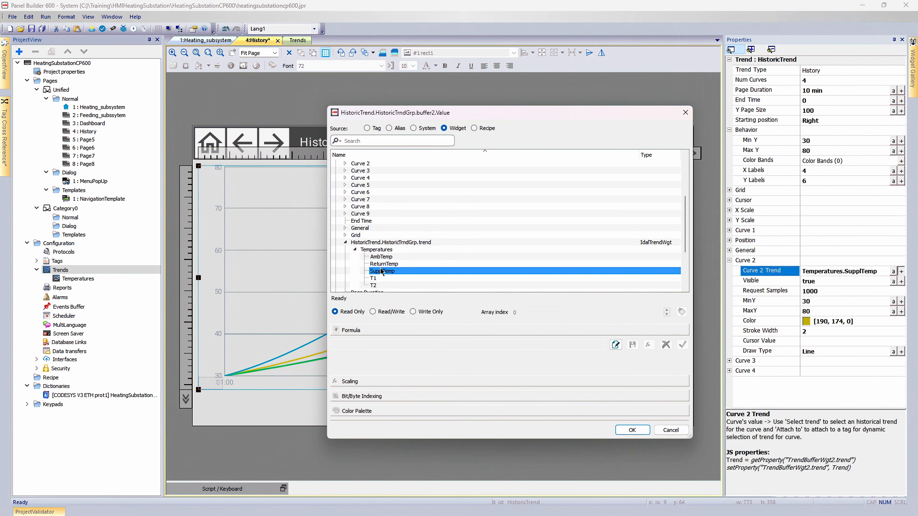
click(383, 264)
click(632, 430)
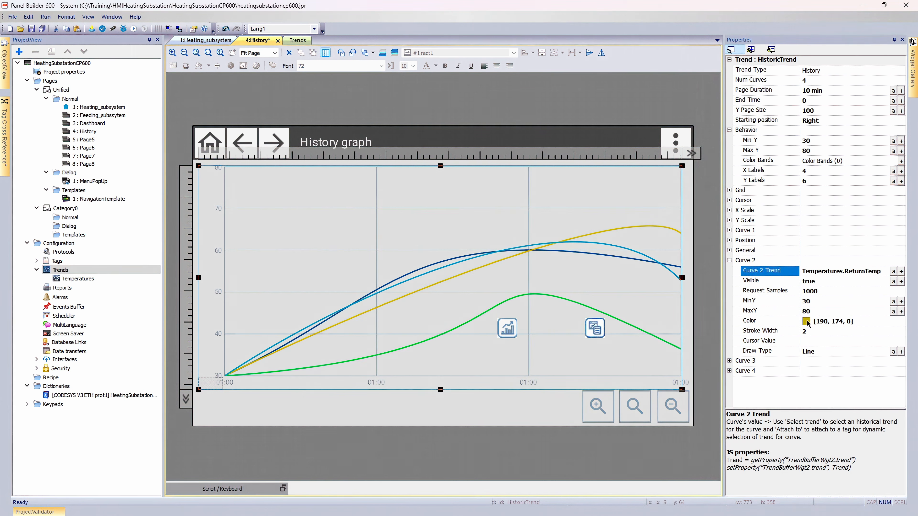
click(806, 322)
click(859, 332)
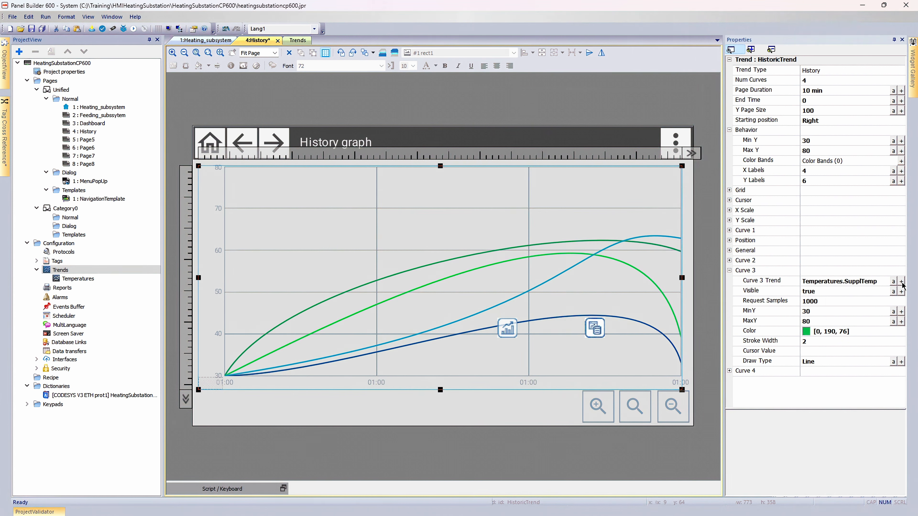
Step: Assign the Temperatures.T1 trend to Curve 3
click(902, 281)
click(861, 293)
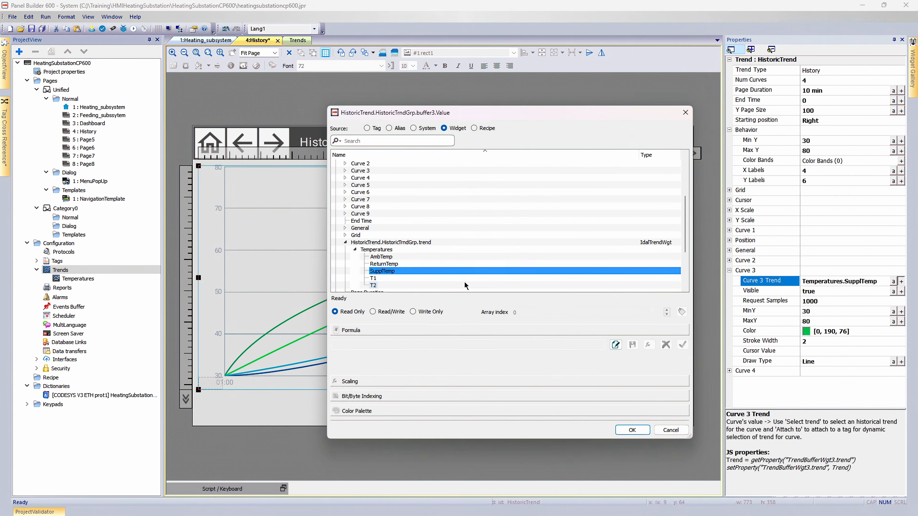
click(379, 257)
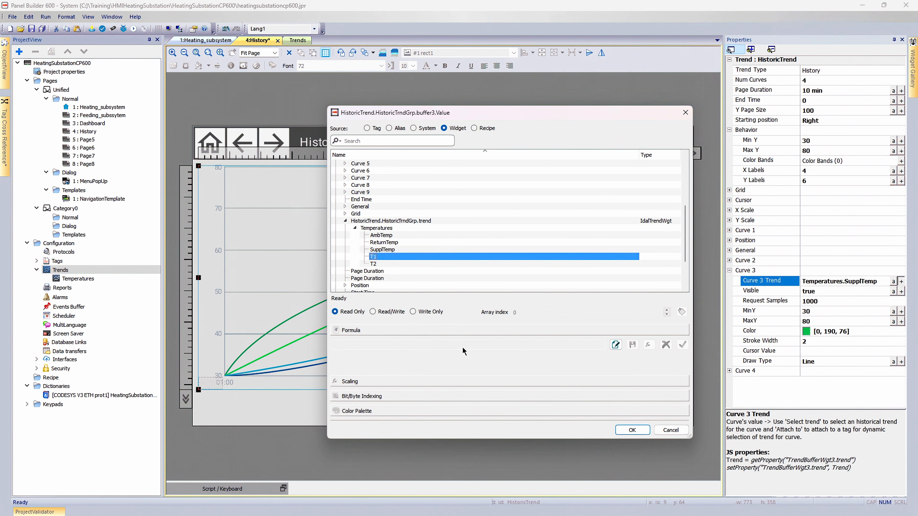
click(621, 430)
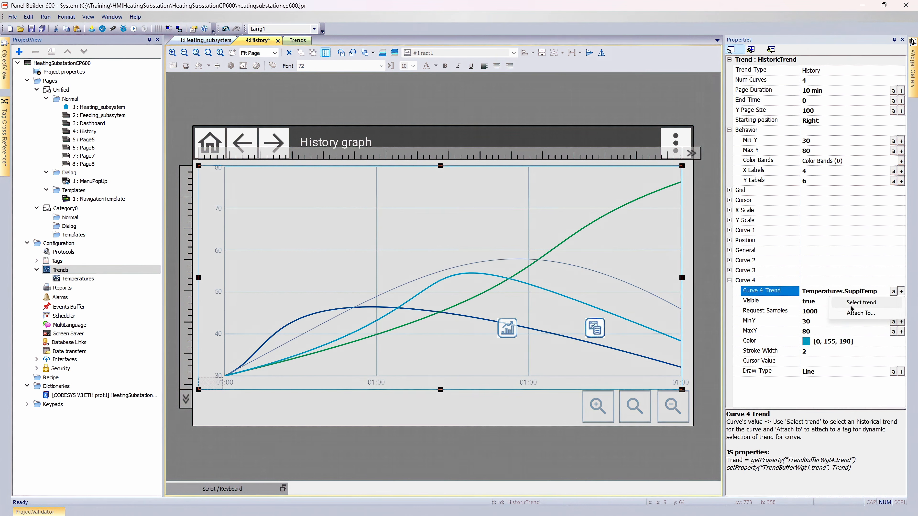
Step: Assign the Temperatures.T2 trend to Curve 4 and set its stroke width to 1
click(850, 306)
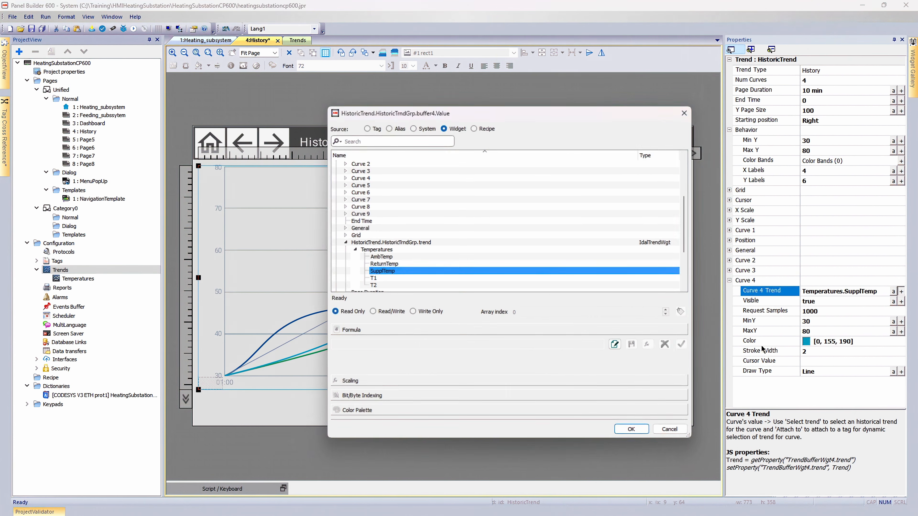
click(375, 286)
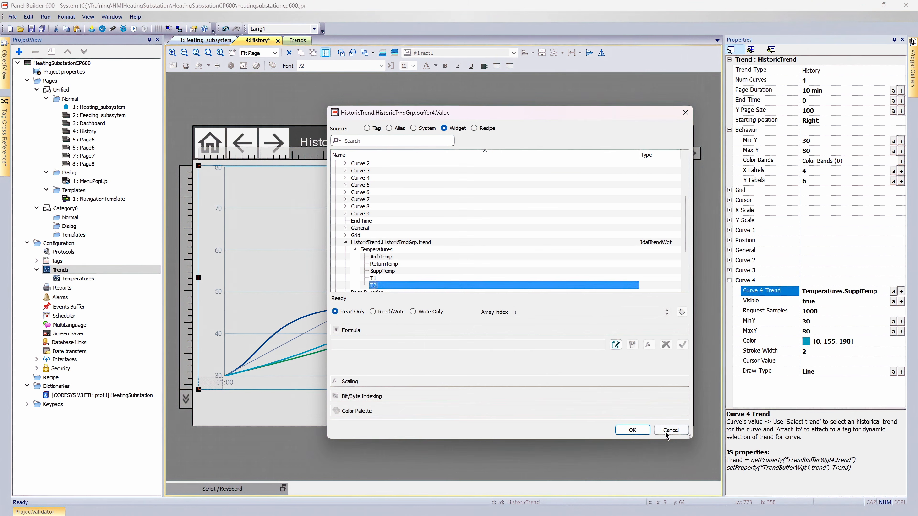
click(640, 433)
click(824, 352)
key(Return)
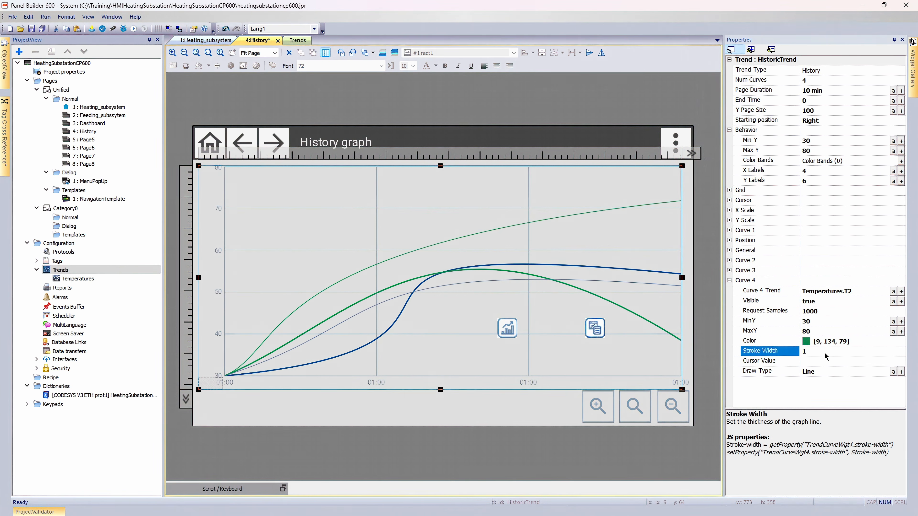
Step: Set the saturation of Curve 4's green line color to 80
click(807, 341)
click(824, 416)
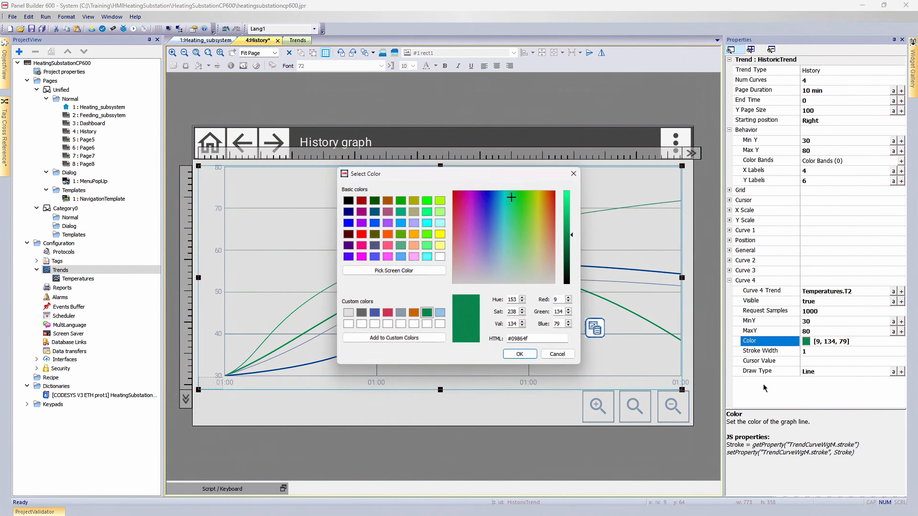
double_click(514, 313)
text(80)
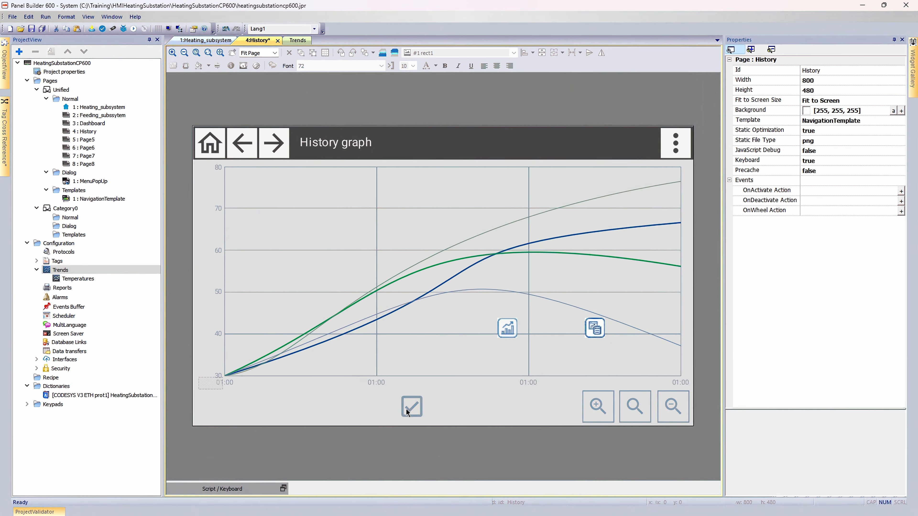
Step: Link the checkbox button's value to the Visible property of Curve 2 in the HistoricTrend widget
click(407, 408)
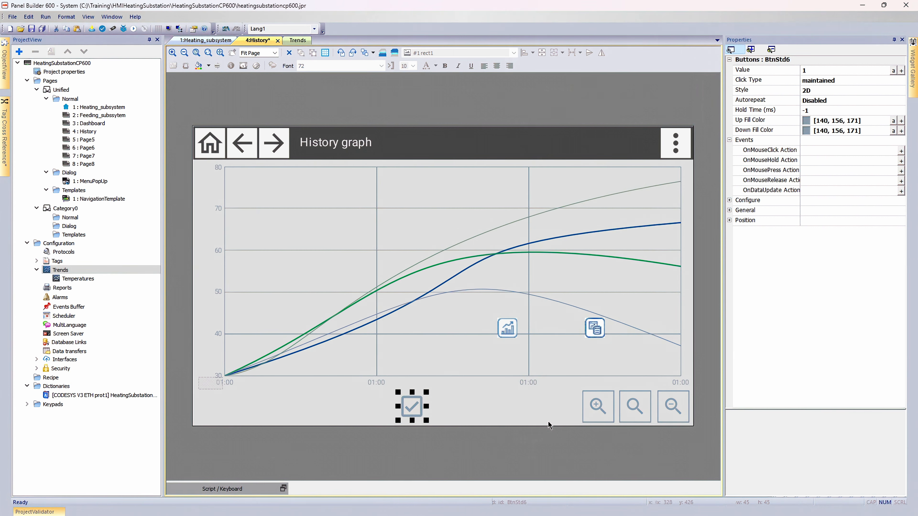
click(811, 70)
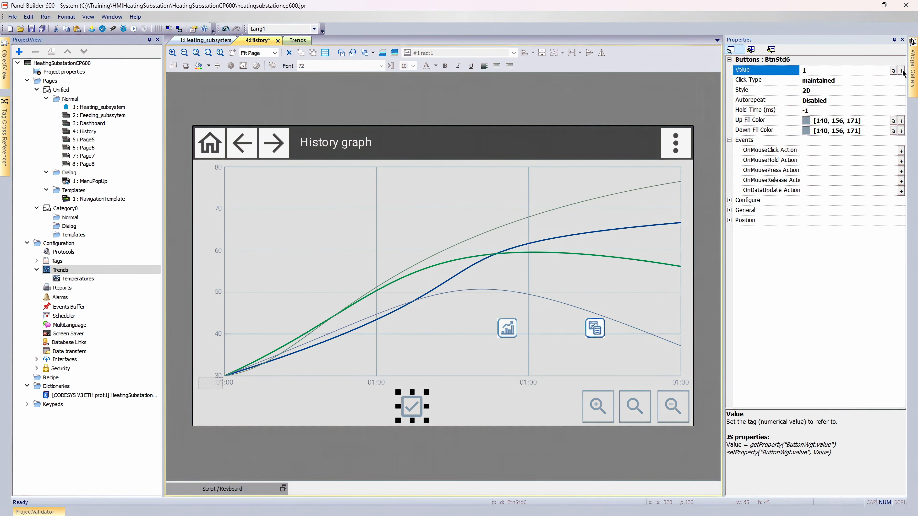
click(901, 70)
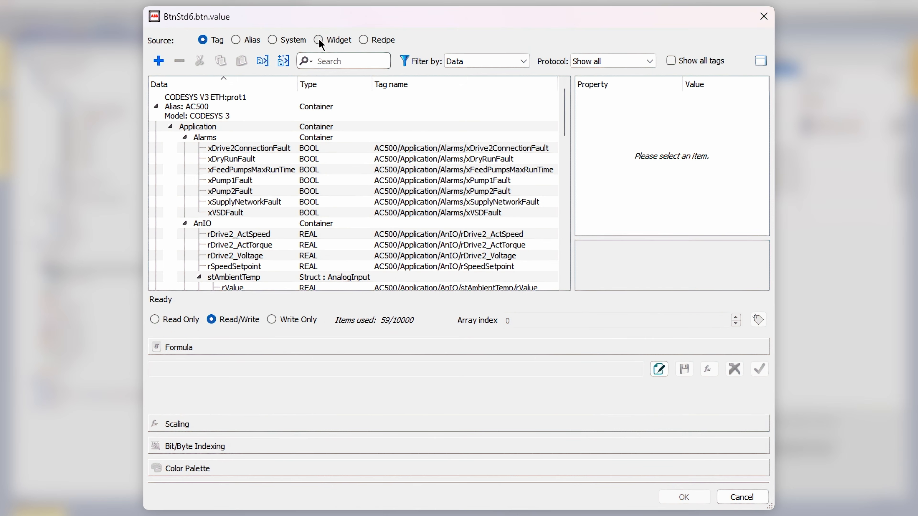
click(318, 39)
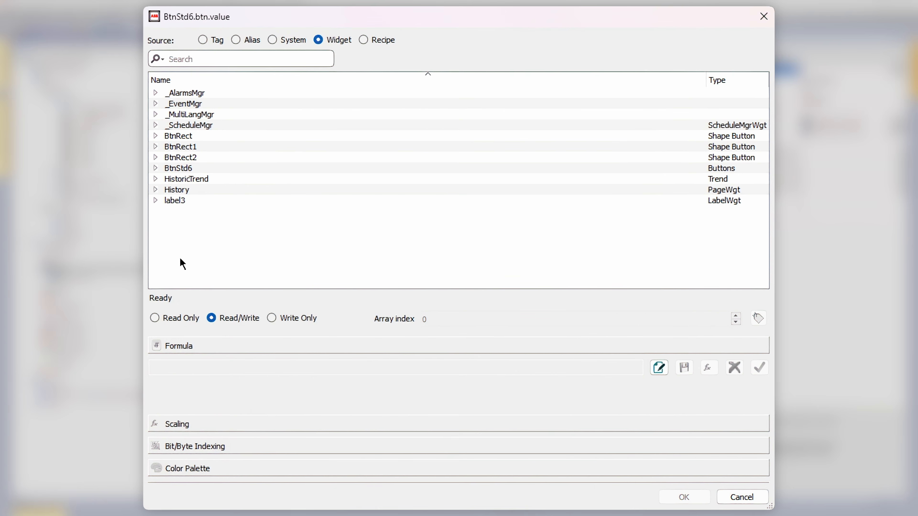
click(155, 179)
scroll(330, 198, down, 3)
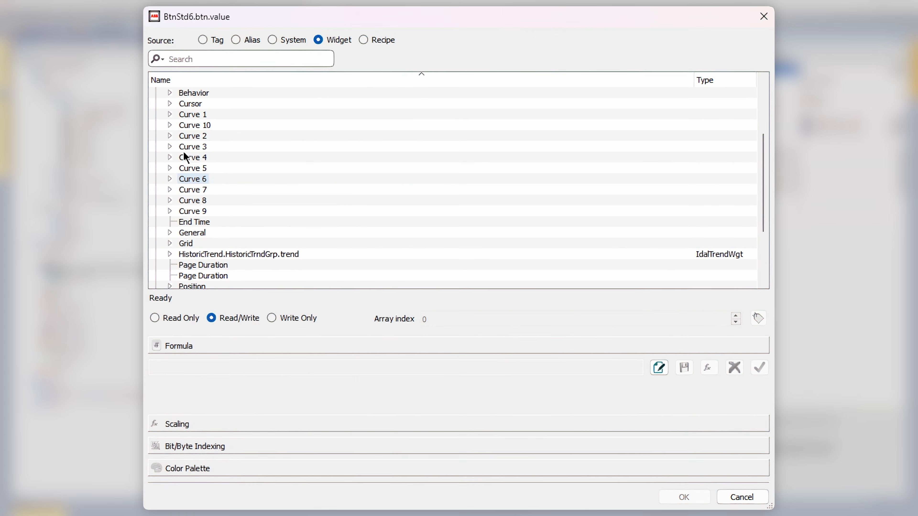
click(169, 136)
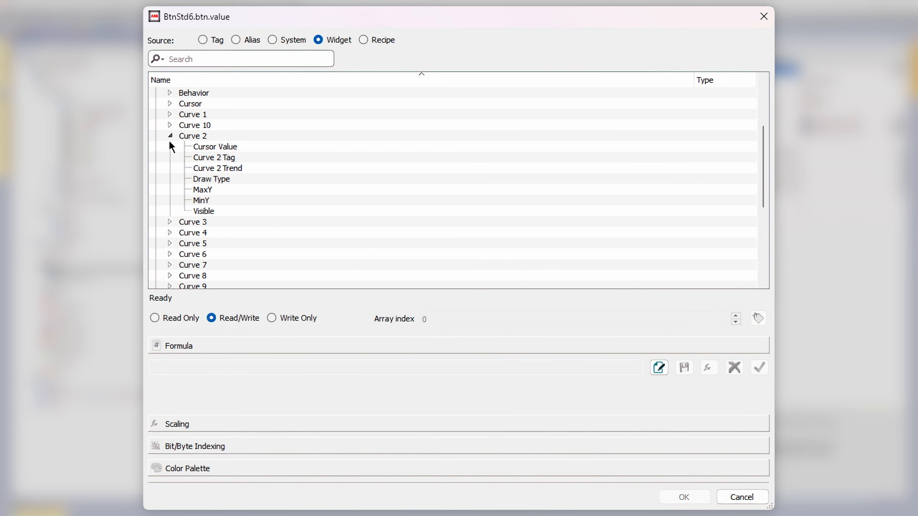
click(222, 212)
click(684, 497)
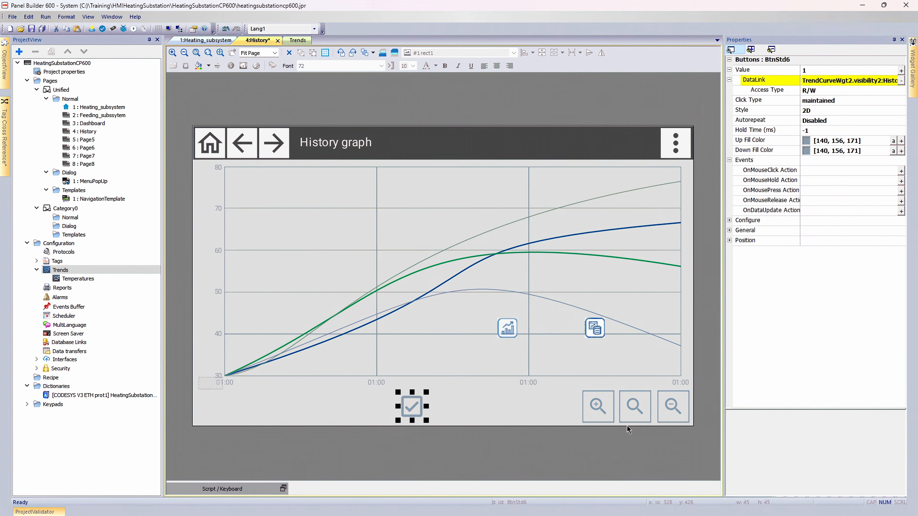
Step: Move the Return T checkbox with its label along the page's lower edge and place a duplicate of both beside it
drag(472, 453, 366, 386)
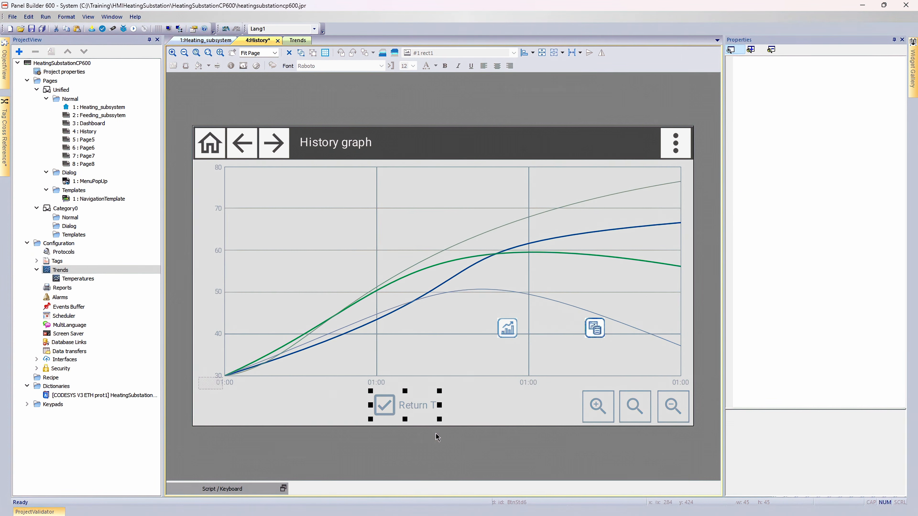
key(ctrl+v)
drag(461, 290, 463, 404)
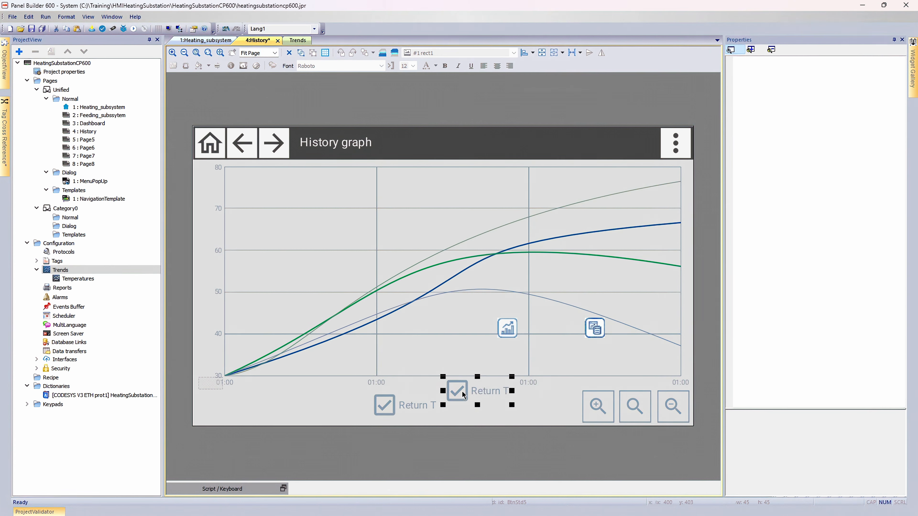
click(533, 442)
click(471, 372)
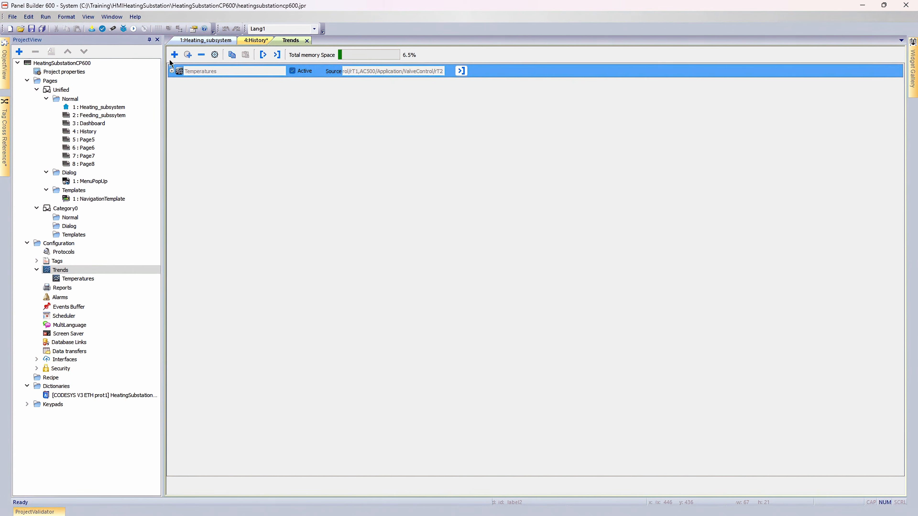
Step: Add a second trend to the Trends configuration and expand its settings
click(174, 55)
click(172, 85)
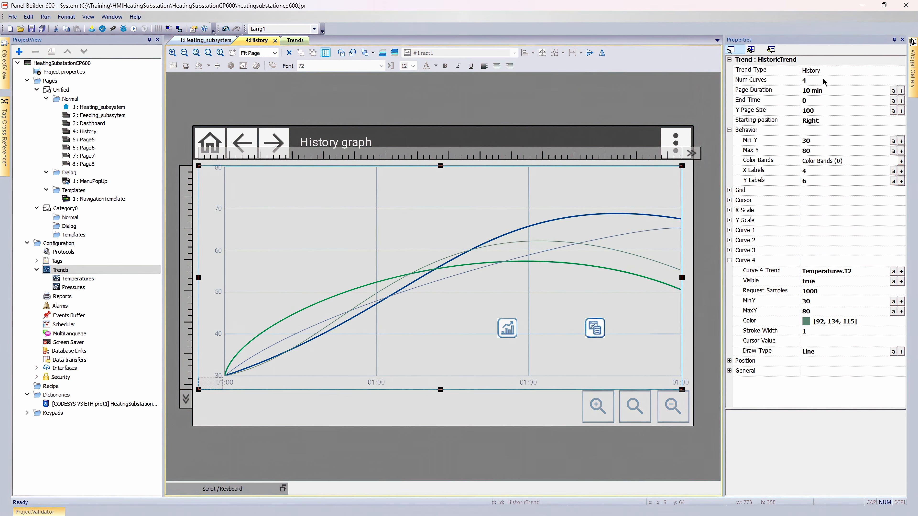
Step: Increase the HistoricTrend widget to 5 curves and give Curve 5 an orange line with stroke width 2
click(832, 79)
click(832, 119)
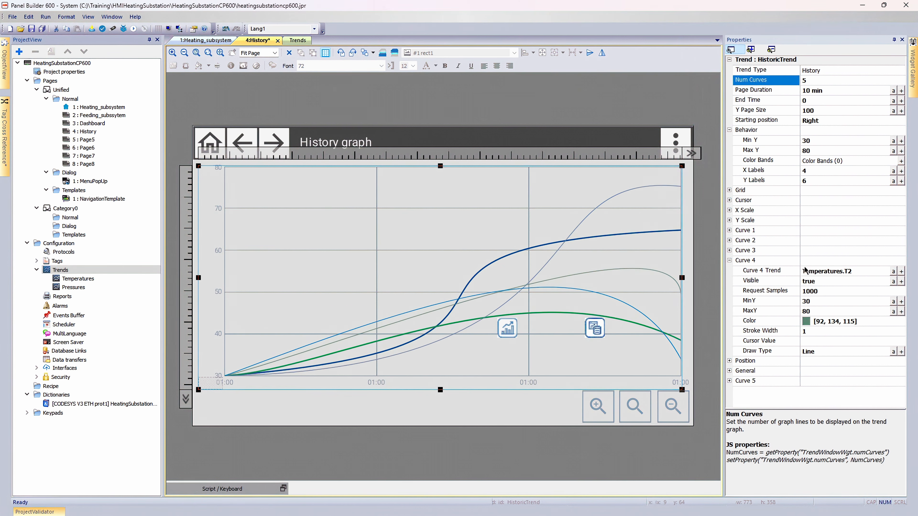
click(729, 381)
scroll(782, 322, down, 3)
click(846, 364)
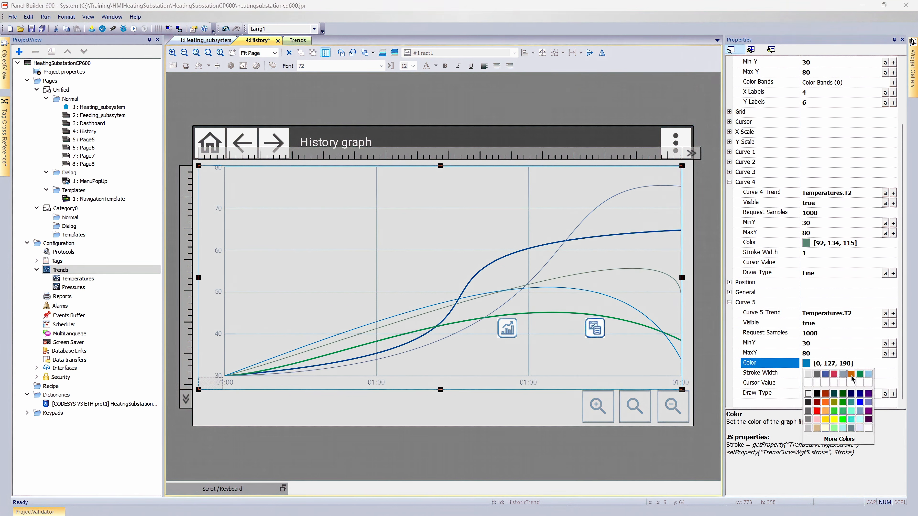
click(852, 375)
click(816, 375)
text(2)
key(Return)
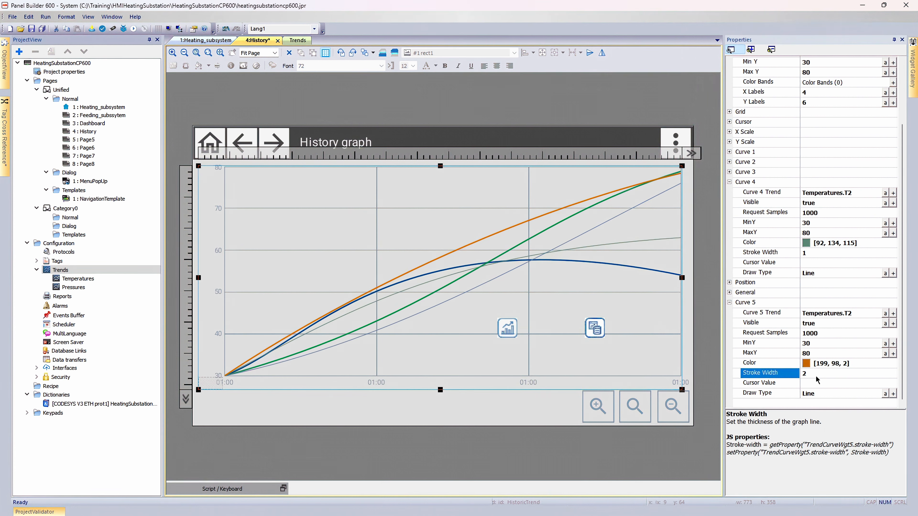
Step: Assign the Pressures.DischPres trend to Curve 5
click(894, 313)
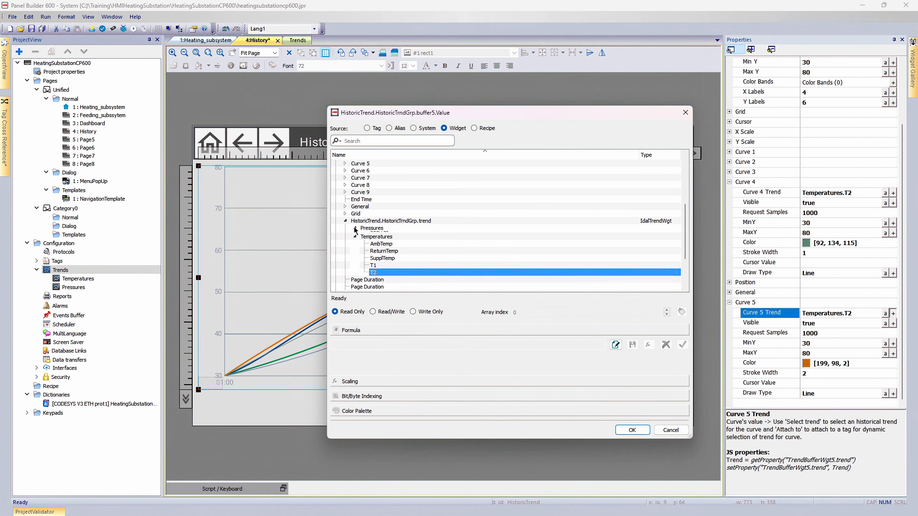
click(386, 236)
click(632, 430)
Step: Set Curve 5's MinY to 0 and MaxY to 16
click(817, 341)
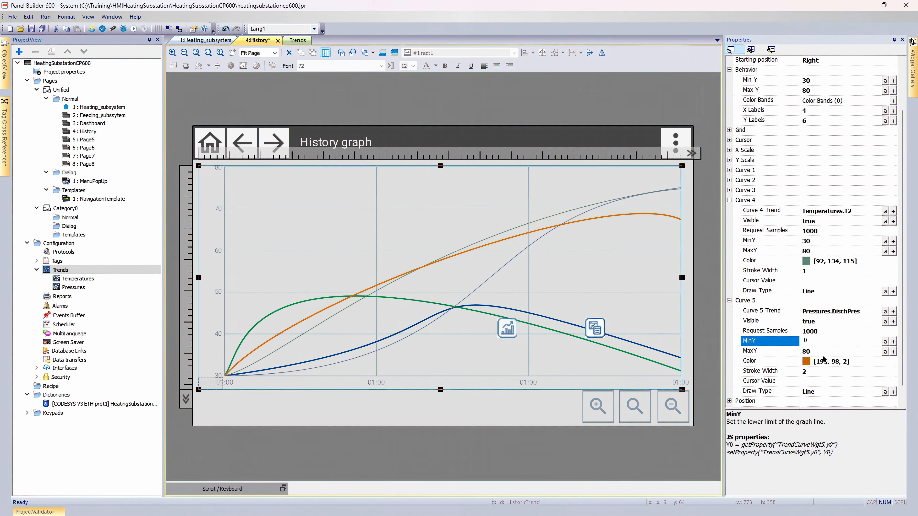
text(0)
click(824, 351)
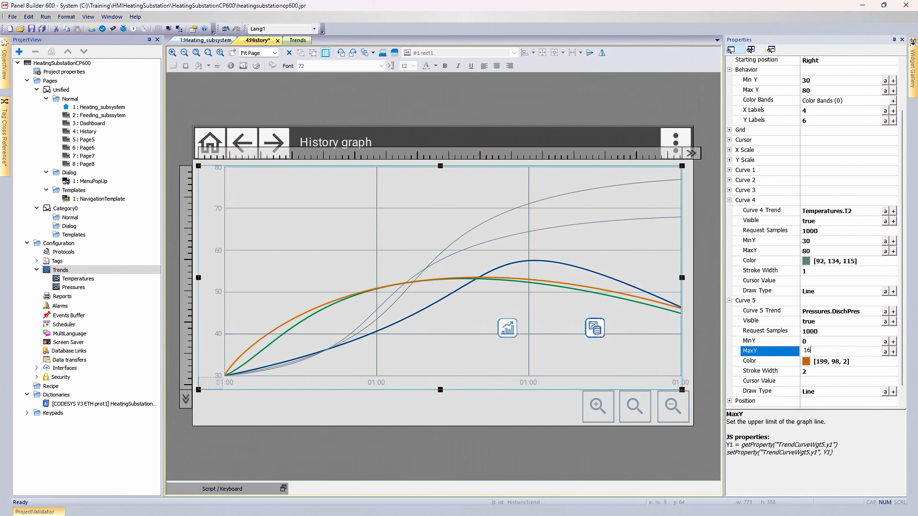
text(16)
key(Return)
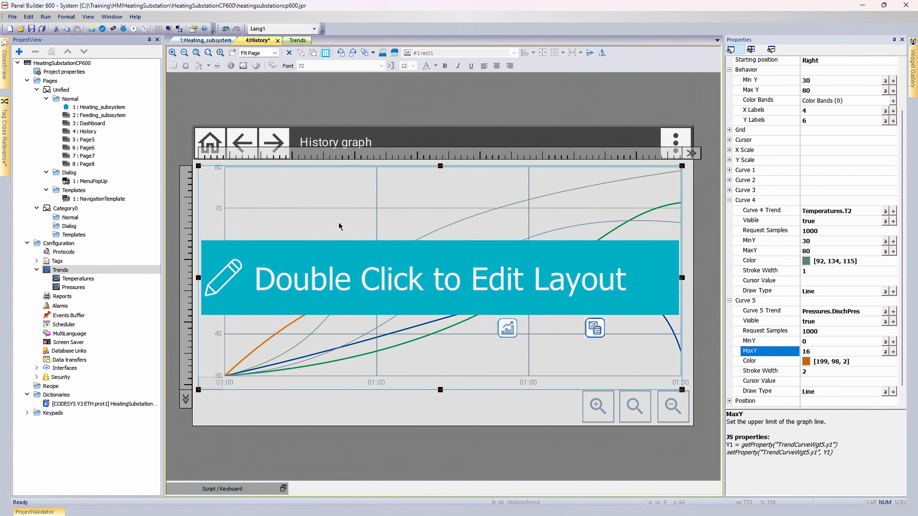
Step: Insert a column left of the Y-axis labels in the HistoricTrend layout and place a copy of the labels in it
double_click(338, 221)
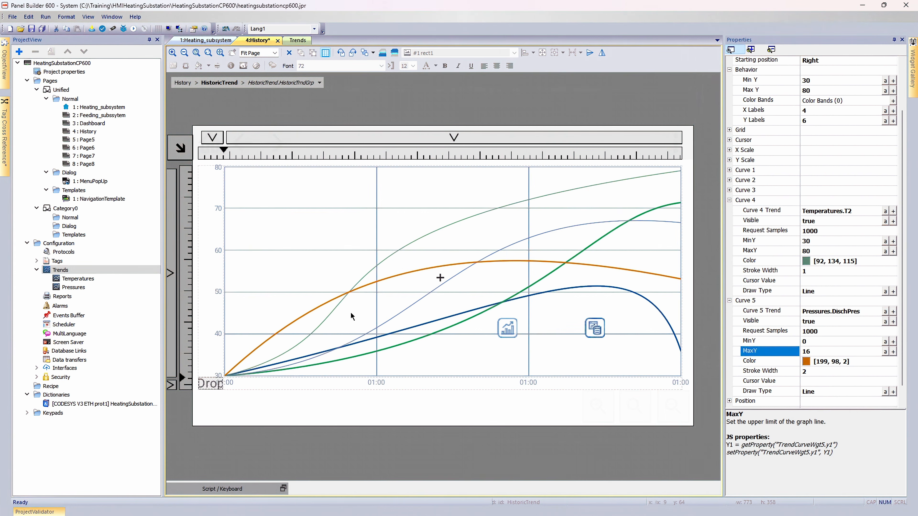
click(215, 139)
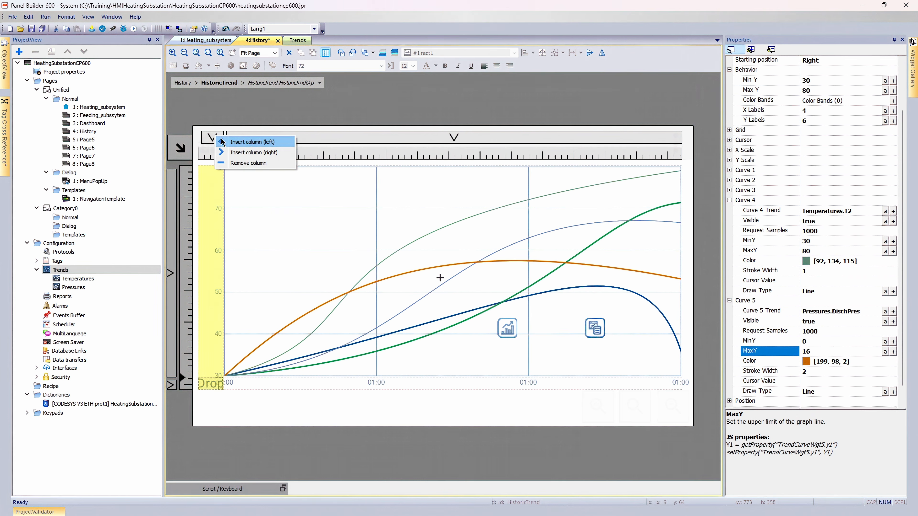
click(239, 142)
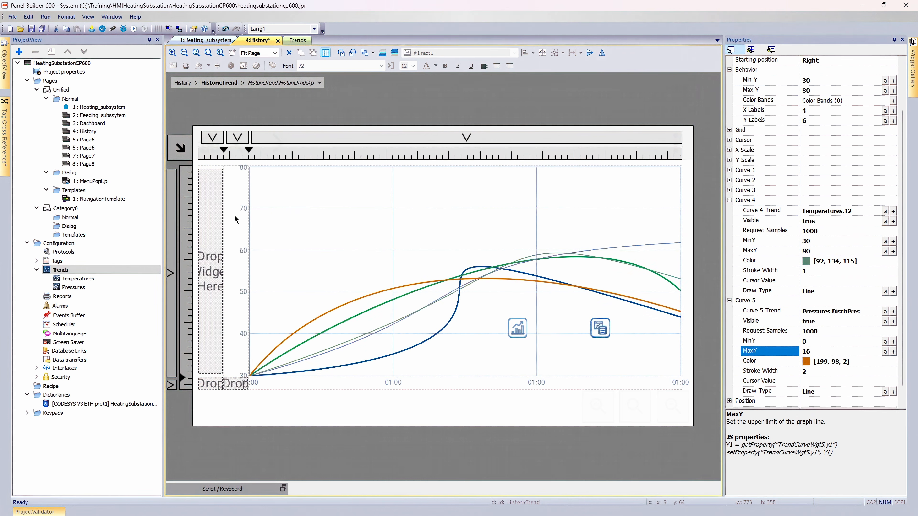
click(235, 217)
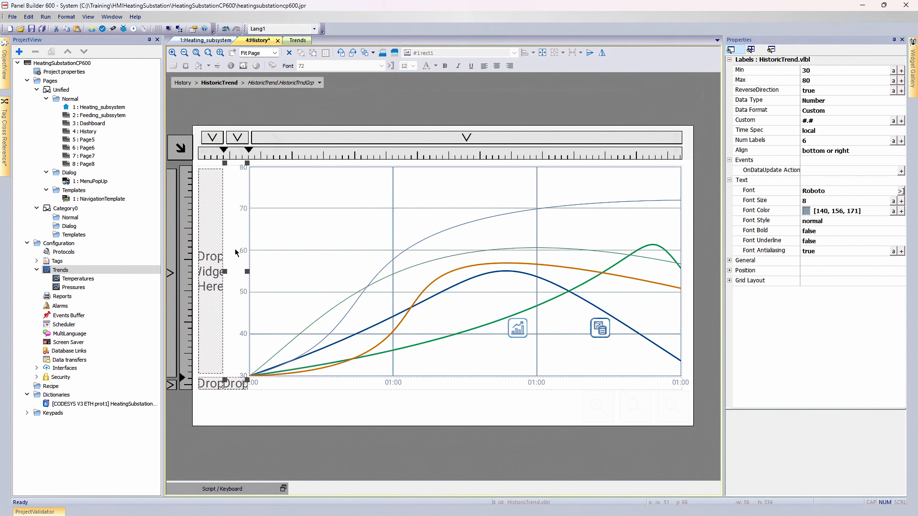
drag(216, 278, 214, 275)
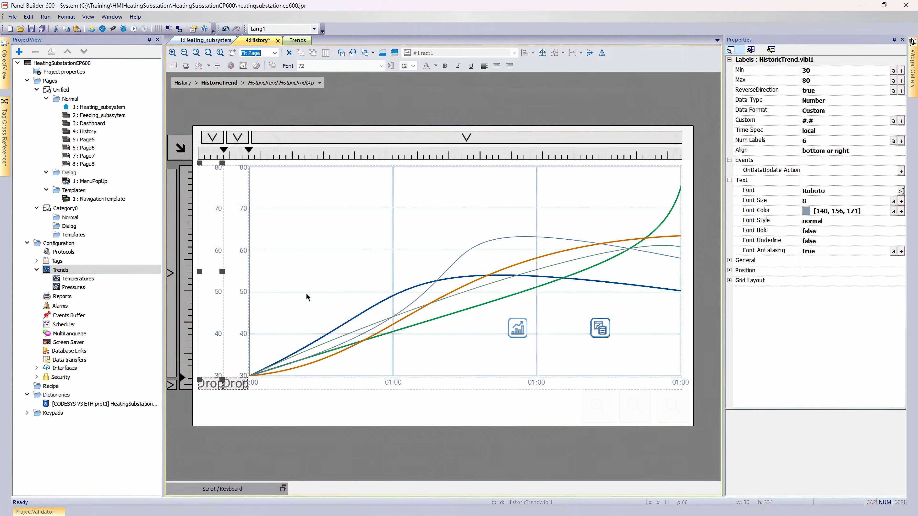
Step: Set the copied Y-axis labels' minimum to 0 and maximum to 15
click(812, 70)
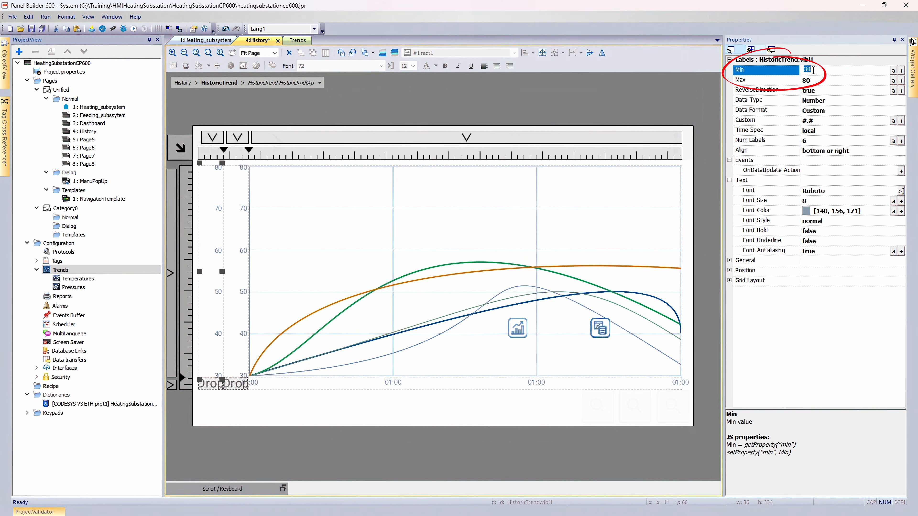
click(819, 81)
text(16)
key(Return)
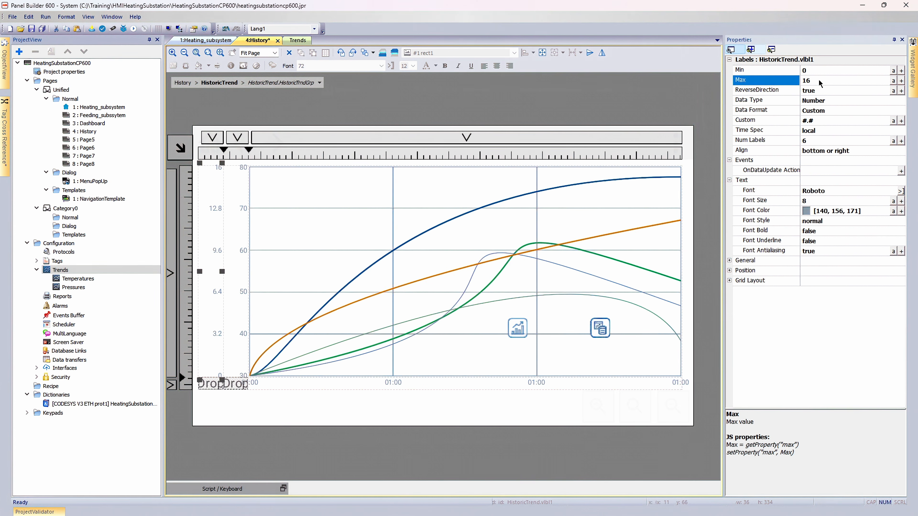
click(819, 80)
key(Return)
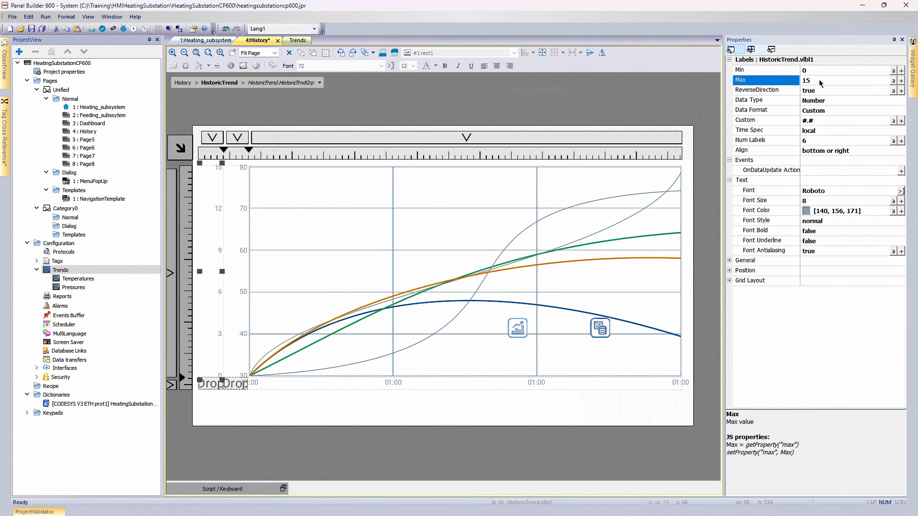
Step: Set the minimum and maximum width of both Y-axis label columns to 20 and color the copied labels orange
click(237, 137)
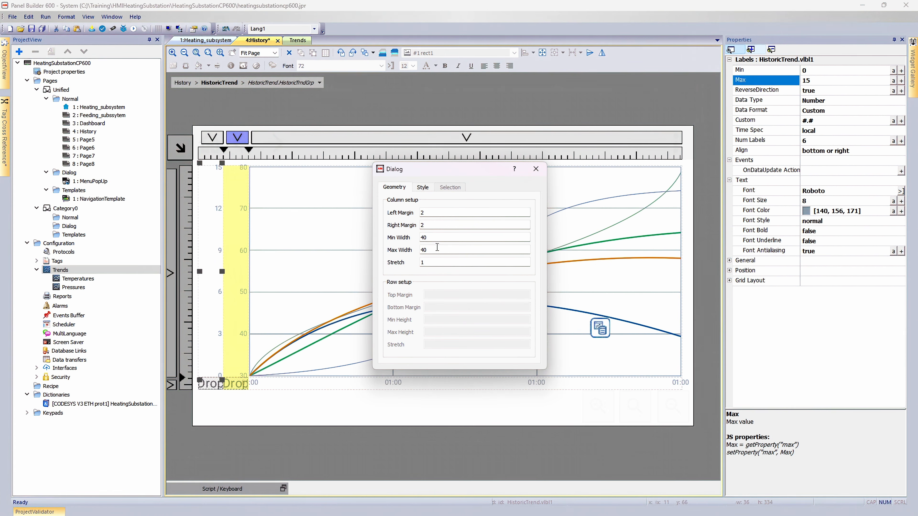
text(2)
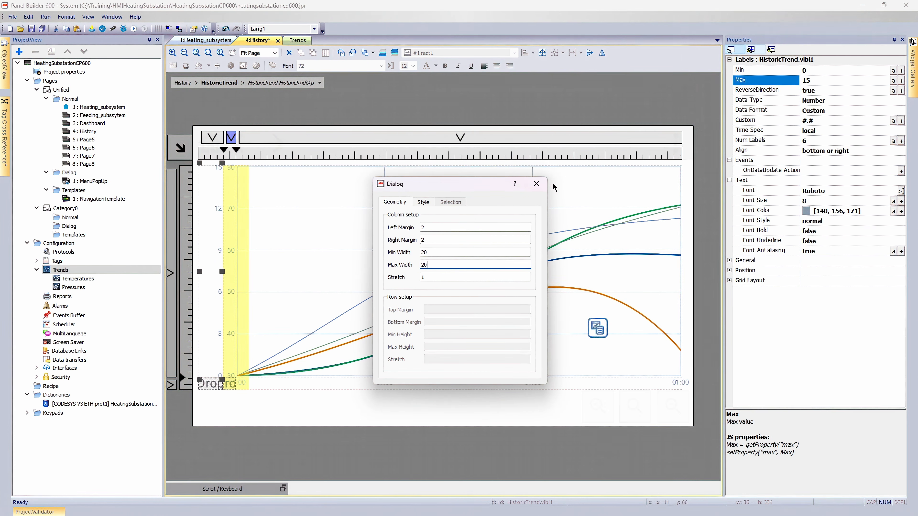
click(537, 184)
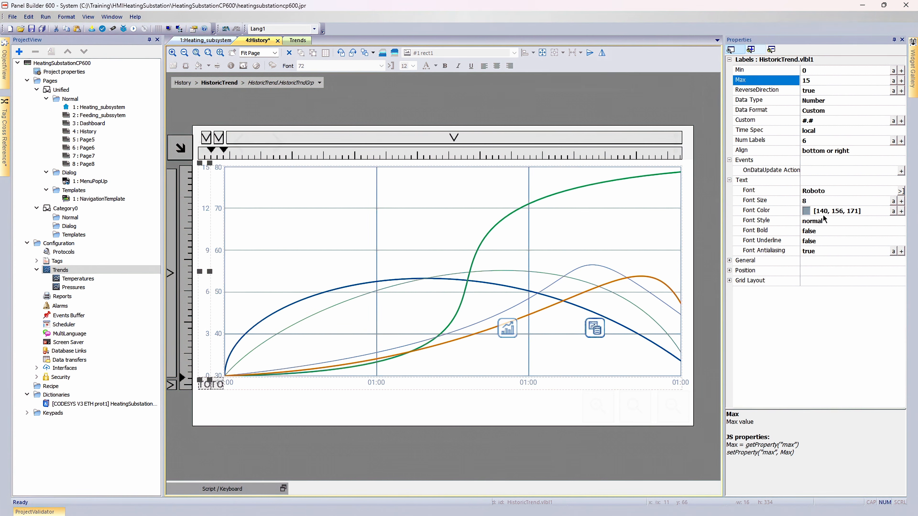
click(807, 211)
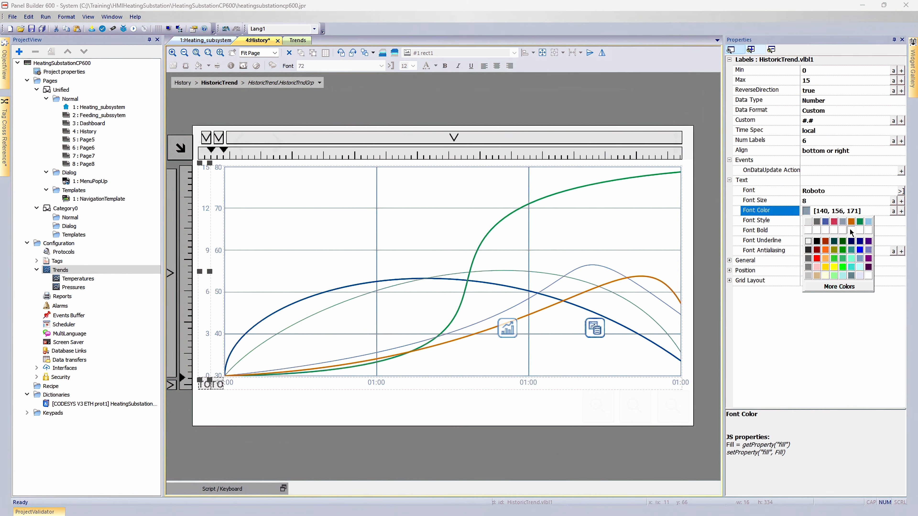
click(851, 222)
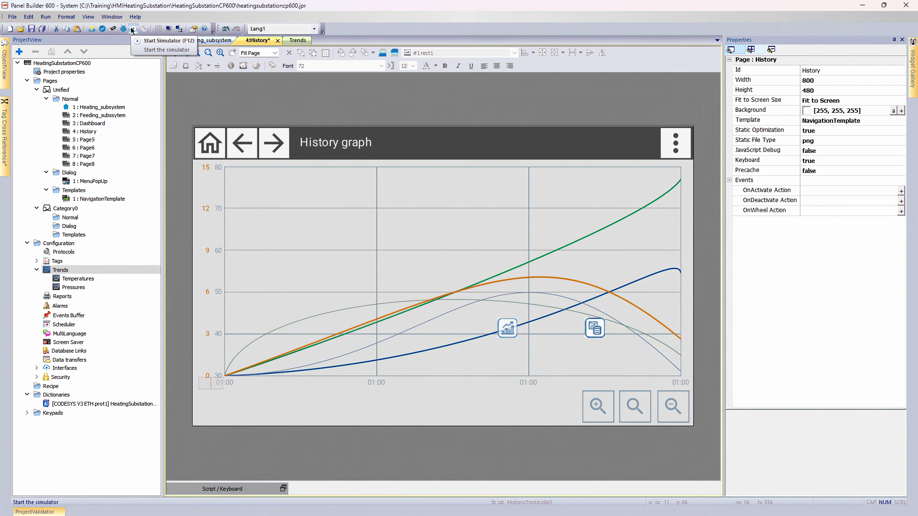
Step: Start the simulator and test zooming in on the history graph
click(133, 29)
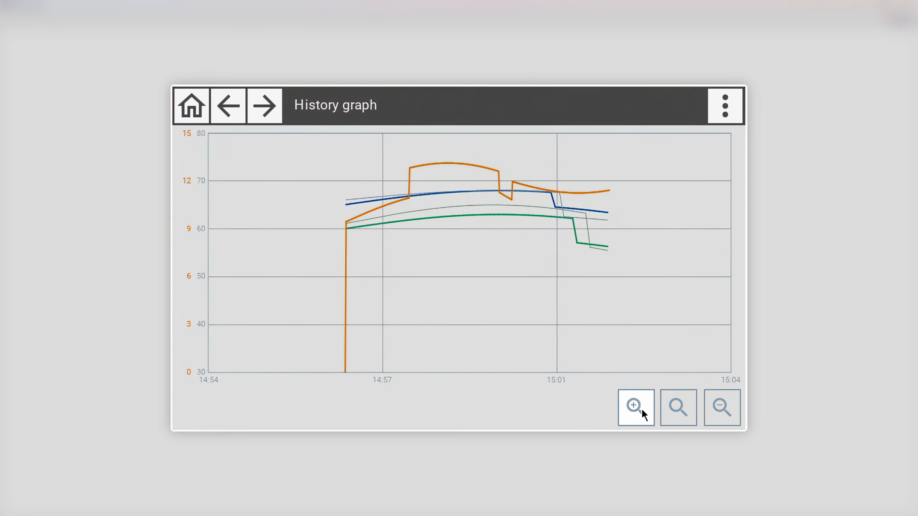
click(641, 408)
click(641, 408)
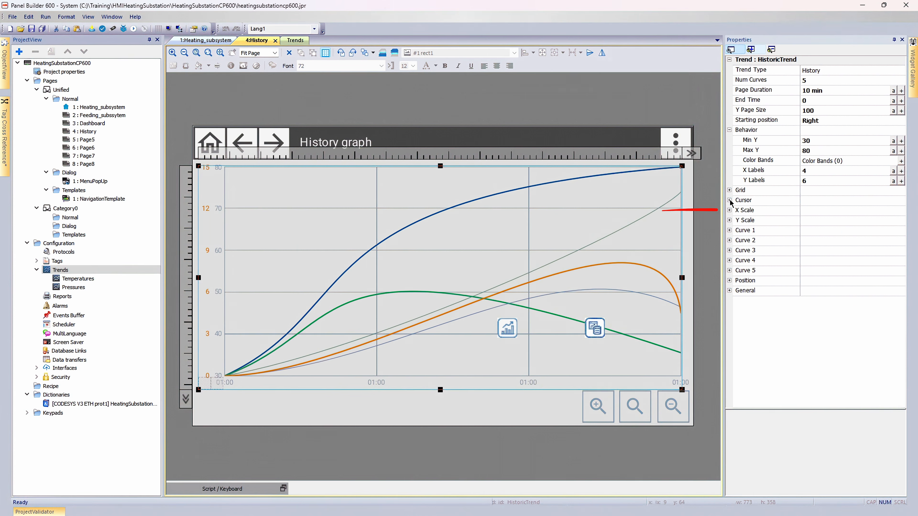
Step: Turn on the cursor line in the HistoricTrend widget by setting its Show property to true
click(729, 200)
click(816, 213)
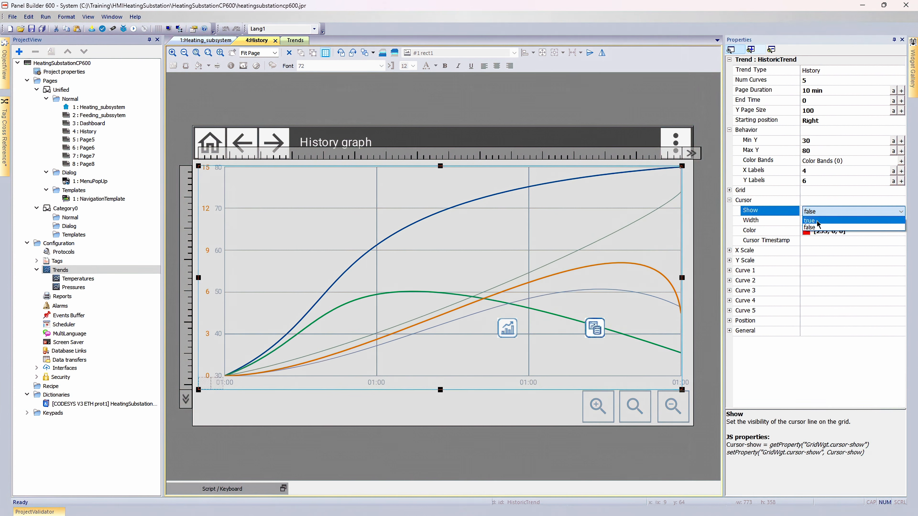
click(818, 221)
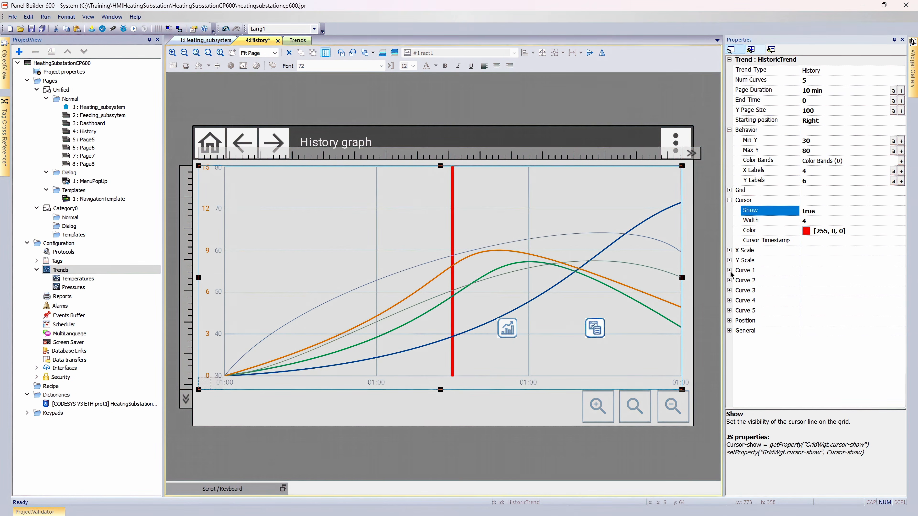
Step: Set the trend cursor's line width to 2 and its color to light blue
click(730, 271)
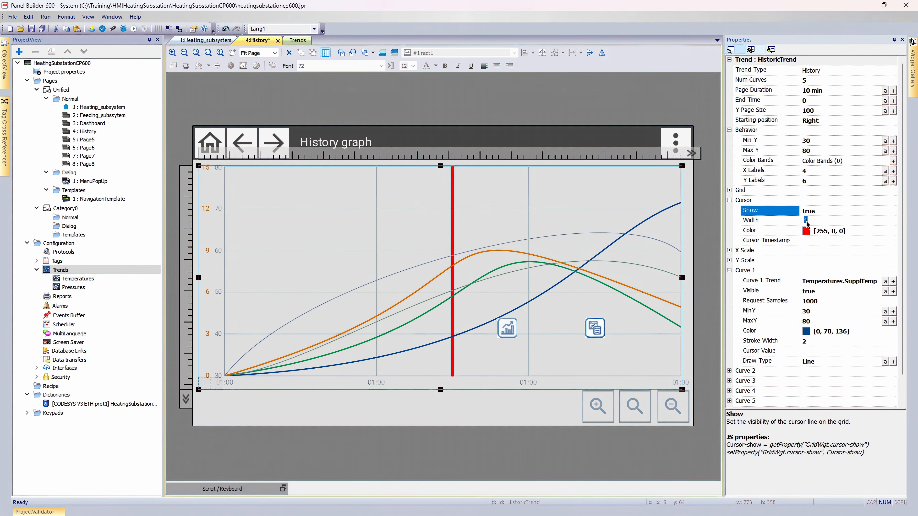
click(769, 220)
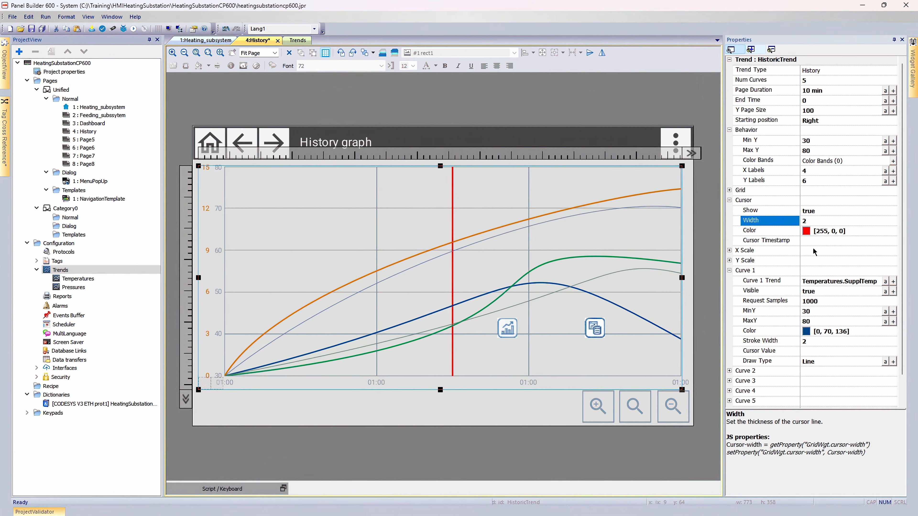
click(831, 231)
click(862, 251)
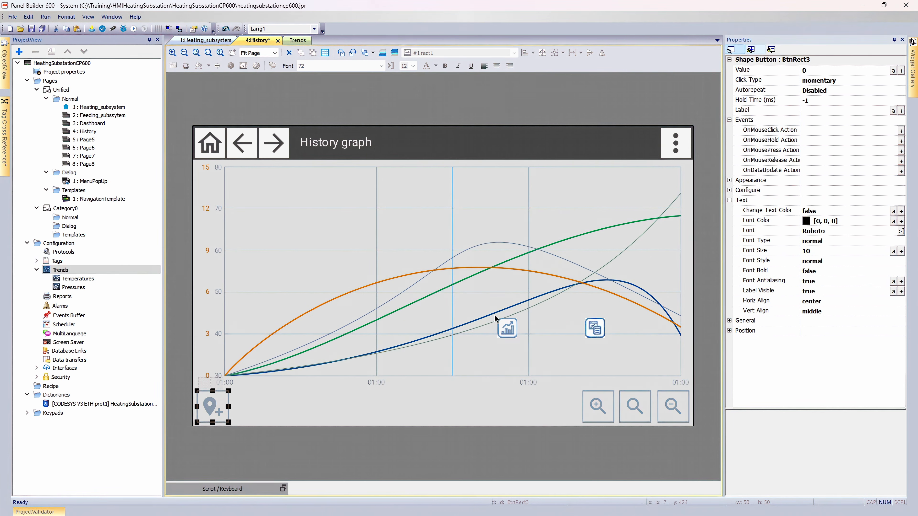
Step: Give the pin-plus button a mouse-click ShowTrendCursor action for HistoricTrend.HistoricTrndGrp.wnd with Show Cursor set to true
click(901, 131)
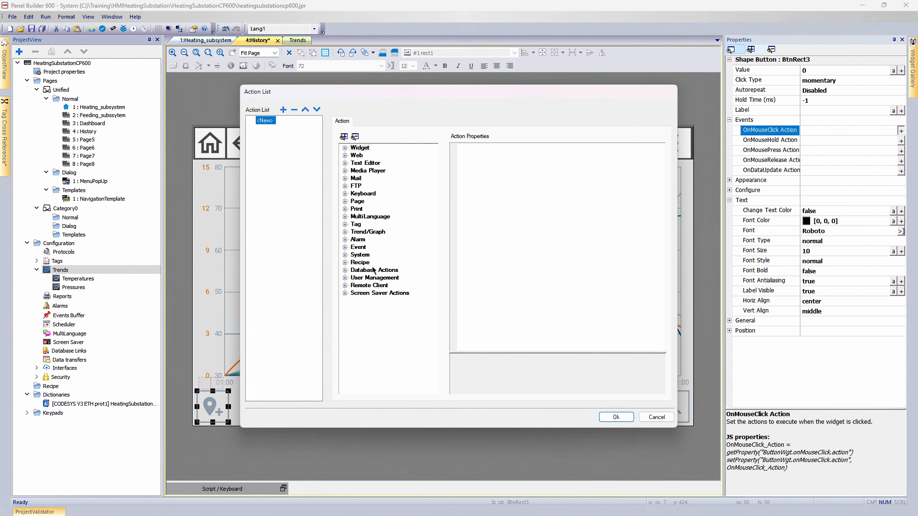
click(345, 232)
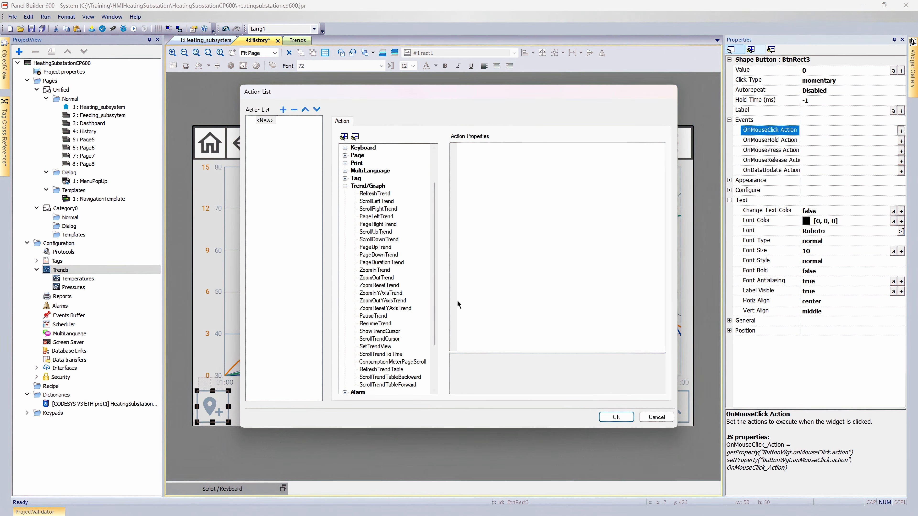
click(379, 332)
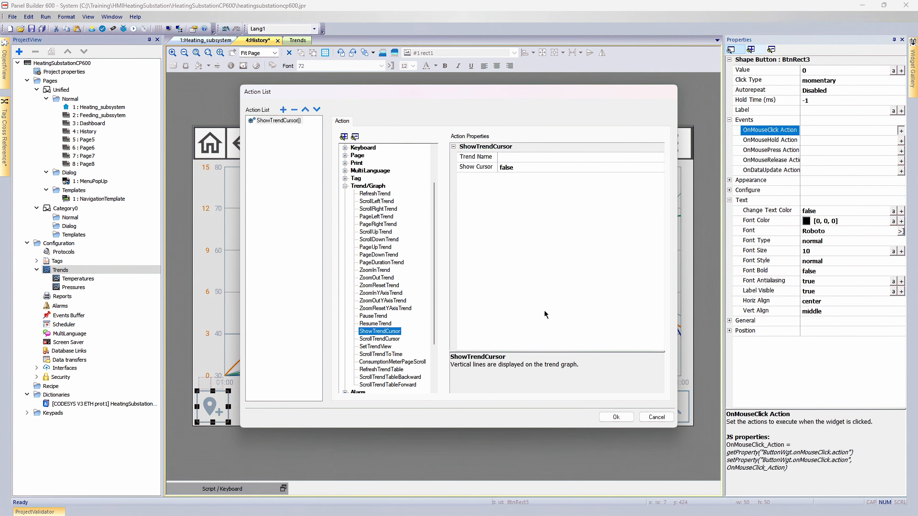
click(539, 161)
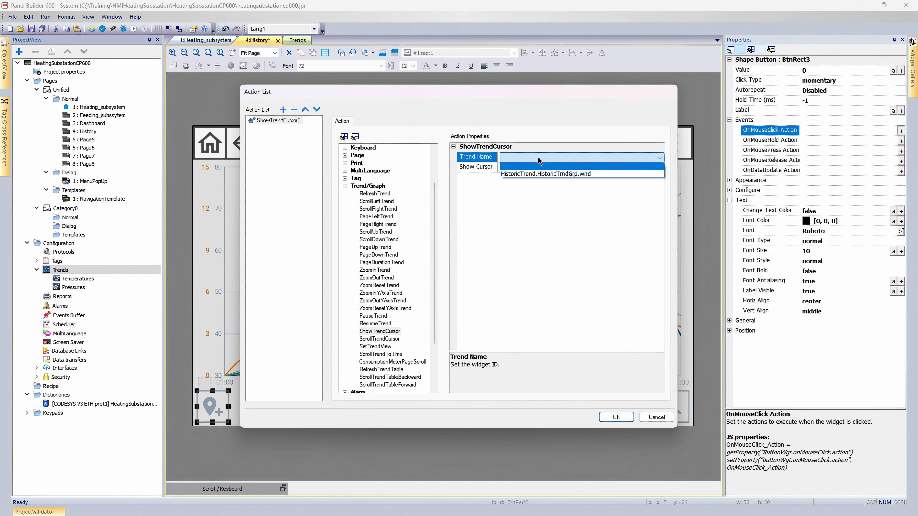
click(538, 174)
click(520, 169)
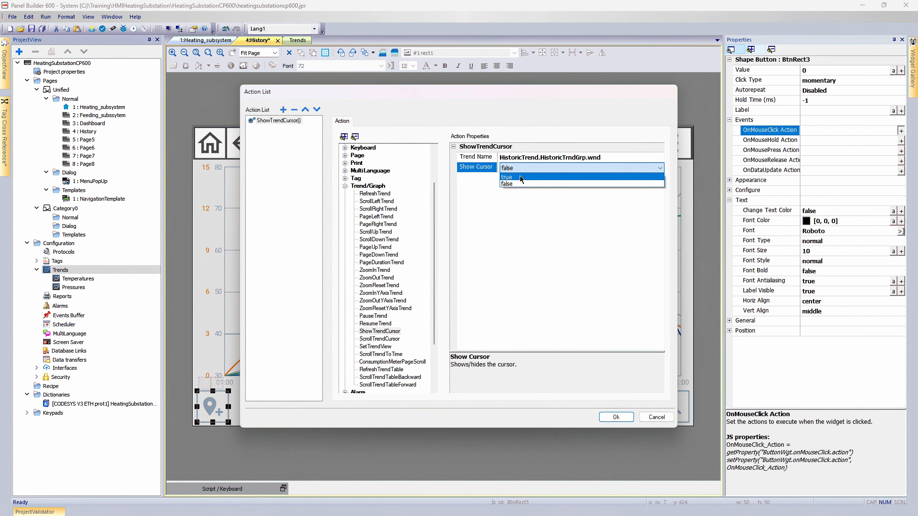
click(520, 175)
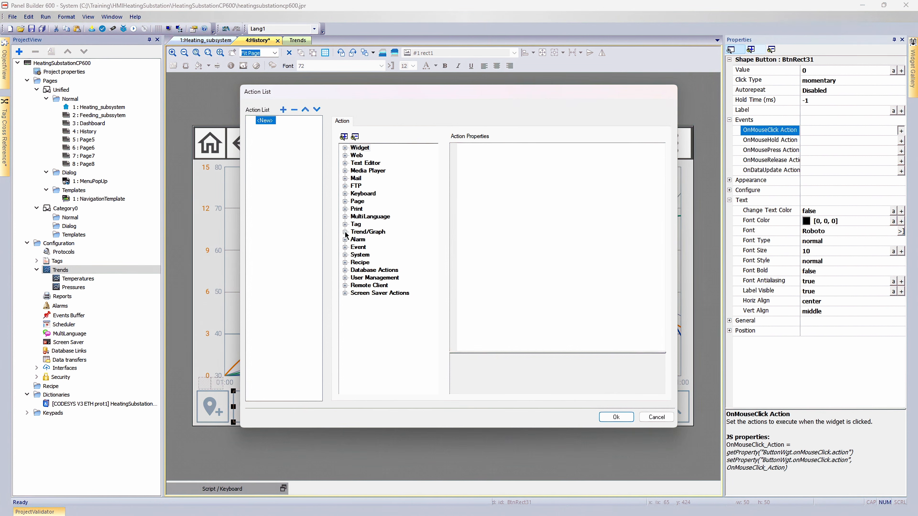
Step: Give the pin-minus button a mouse-click ShowTrendCursor action for HistoricTrend.HistoricTrndGrp.wnd, keeping Show Cursor at false
click(344, 232)
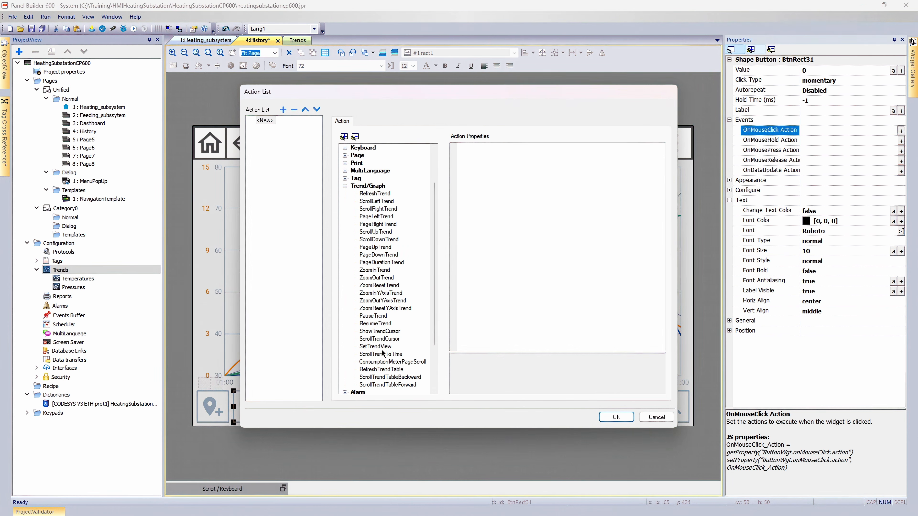
click(380, 332)
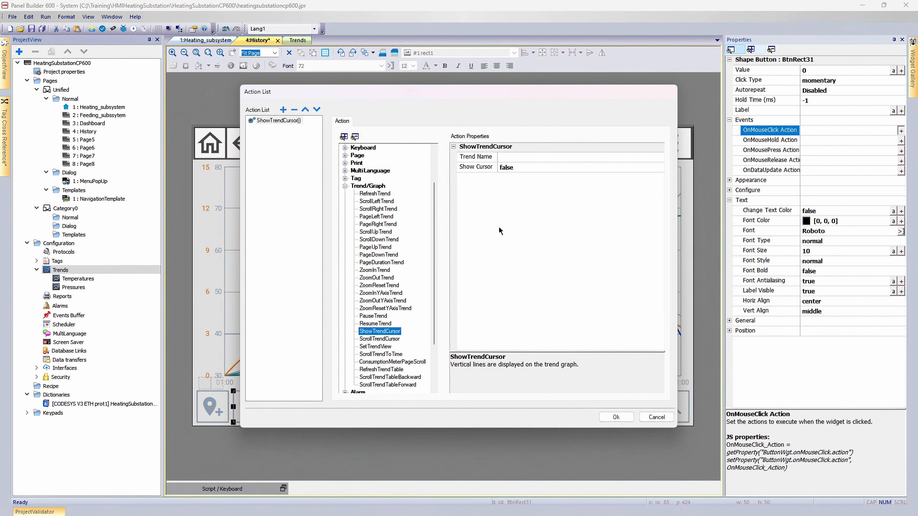
click(523, 157)
click(523, 174)
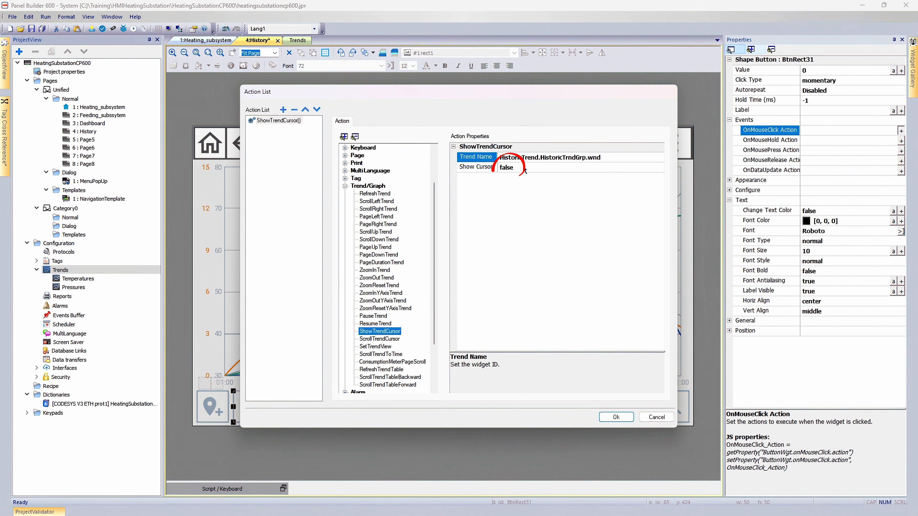
click(617, 417)
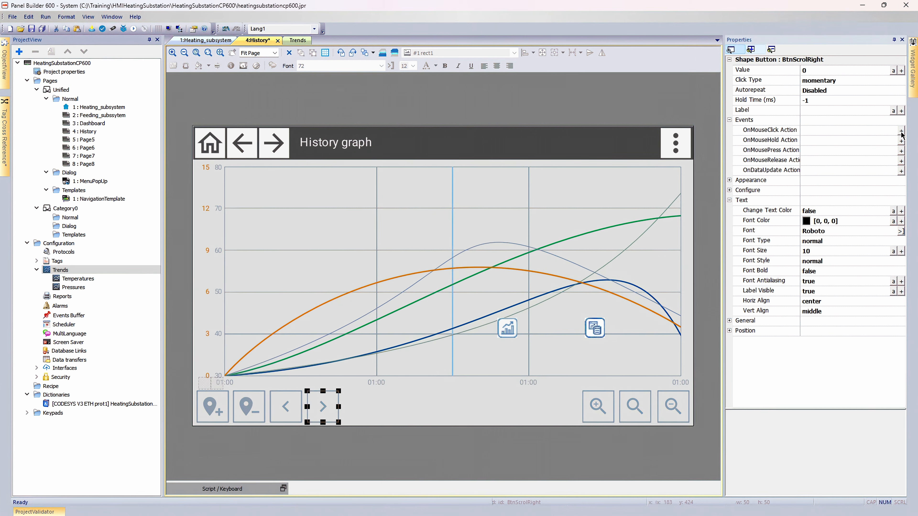
Step: Give the right-arrow button a mouse-click ScrollTrendCursor action for the historic trend, keeping the scroll direction Forward
click(901, 131)
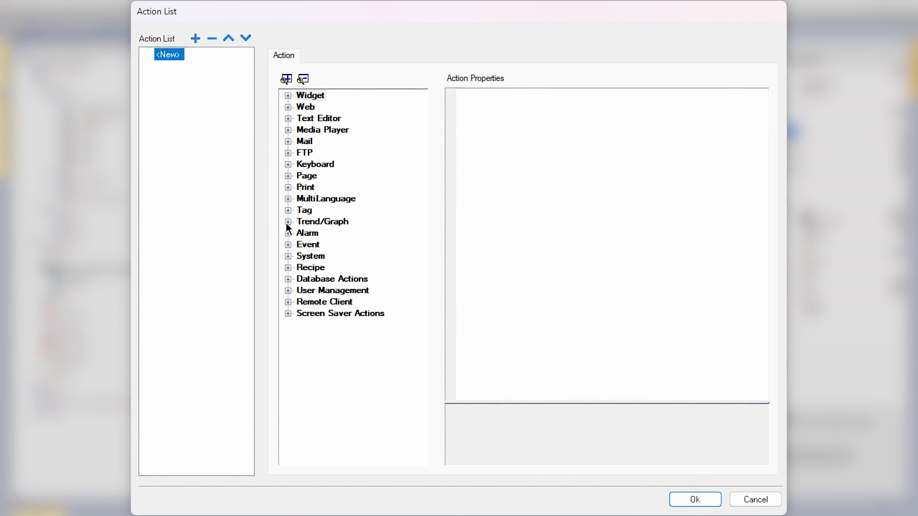
click(288, 222)
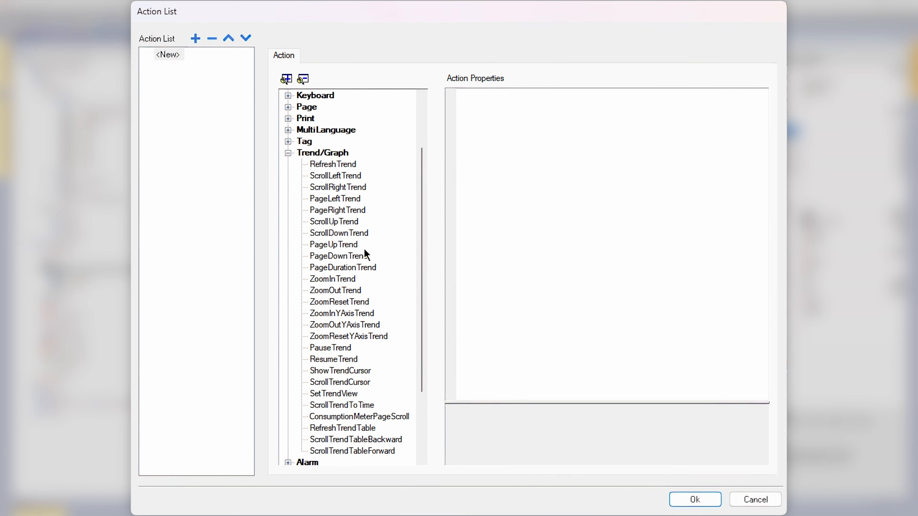
double_click(341, 383)
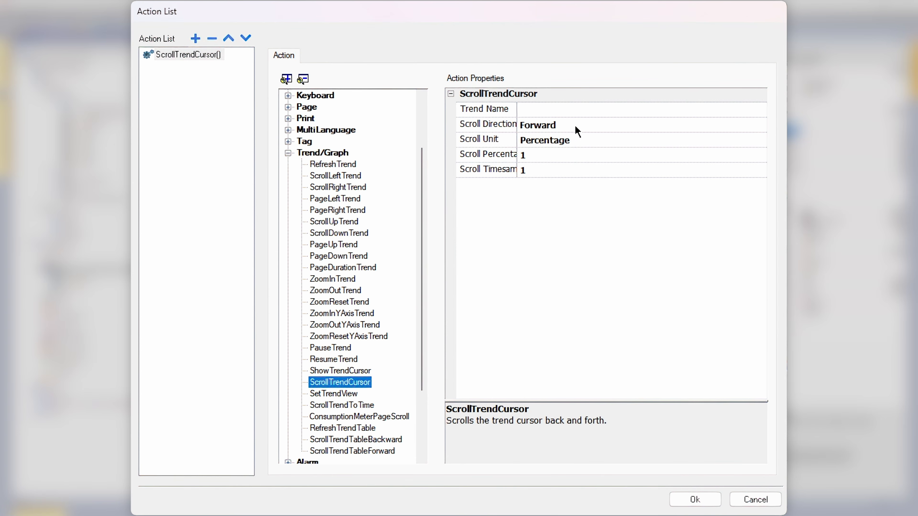
click(577, 112)
click(576, 132)
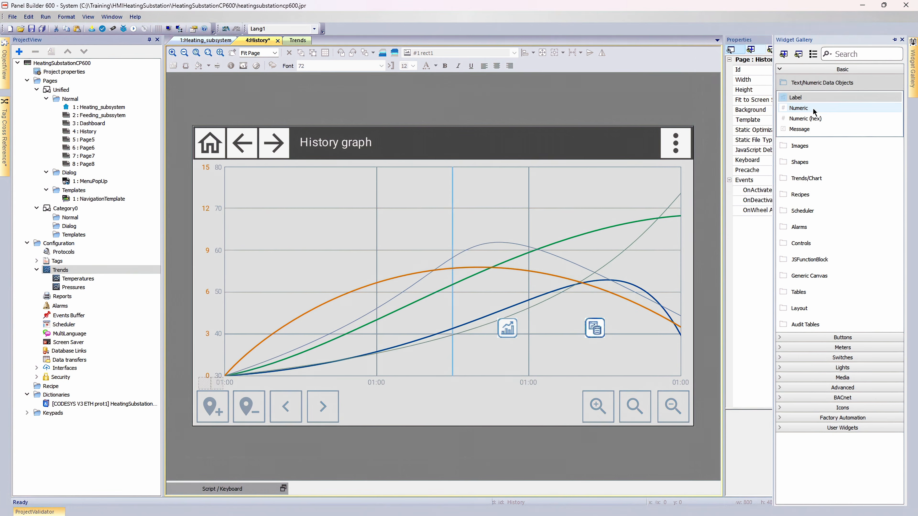
Step: Place a numeric field between the arrow and zoom buttons and link its value to the HistoricTrend widget's Curve 1 Cursor Value
drag(474, 404, 475, 403)
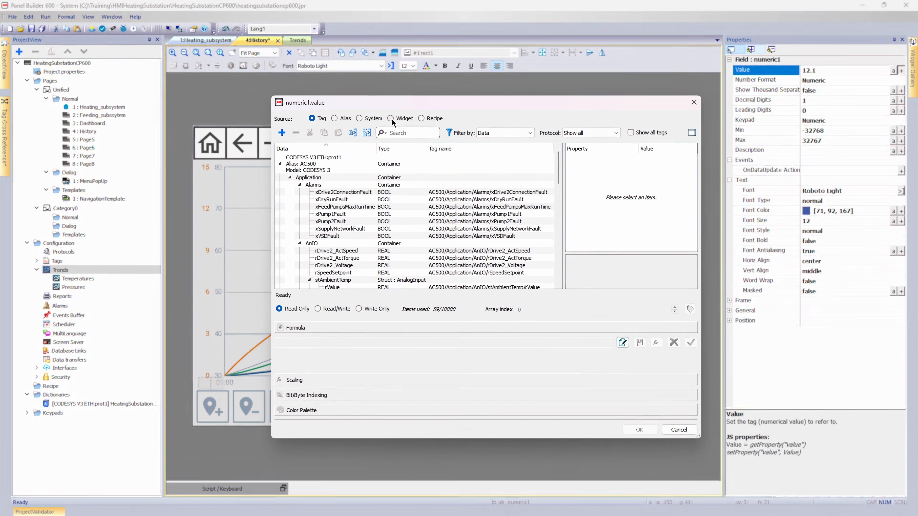
click(392, 118)
click(155, 211)
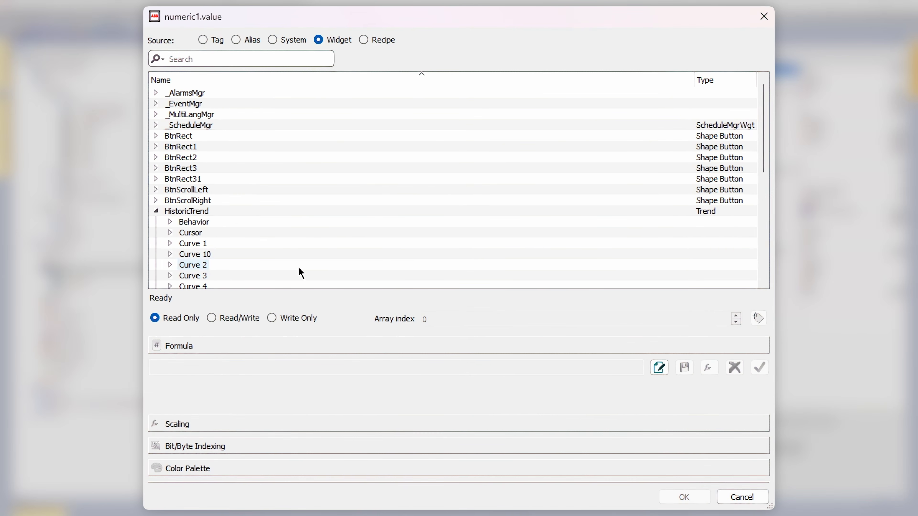
click(170, 244)
scroll(231, 232, down, 1)
click(238, 223)
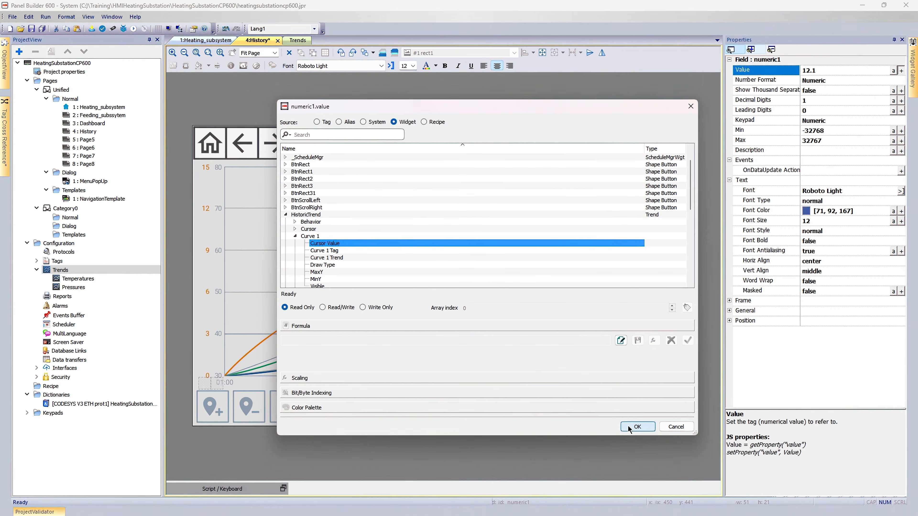